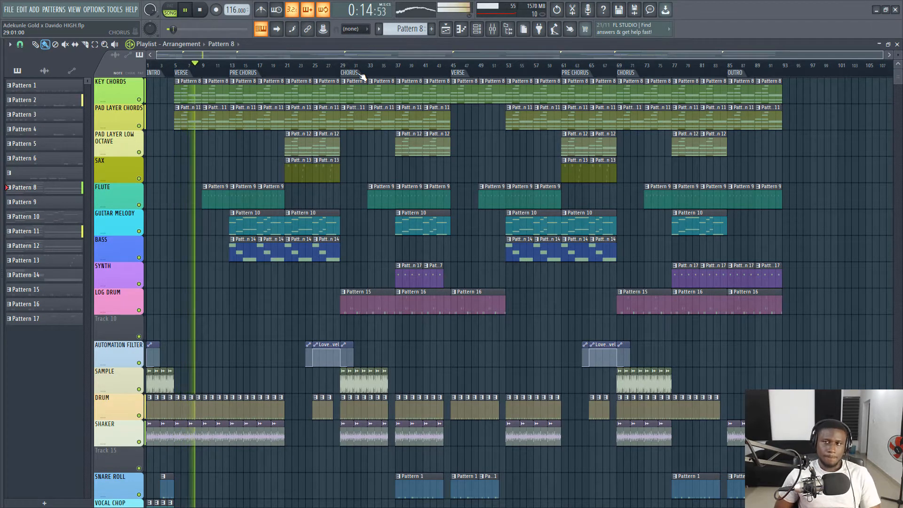
# Look over all tracks of the arrangement from KEY CHORDS to CYMBAL CRASH while the song plays, and stop the playback.
pyautogui.scroll(-5, 867, 125)
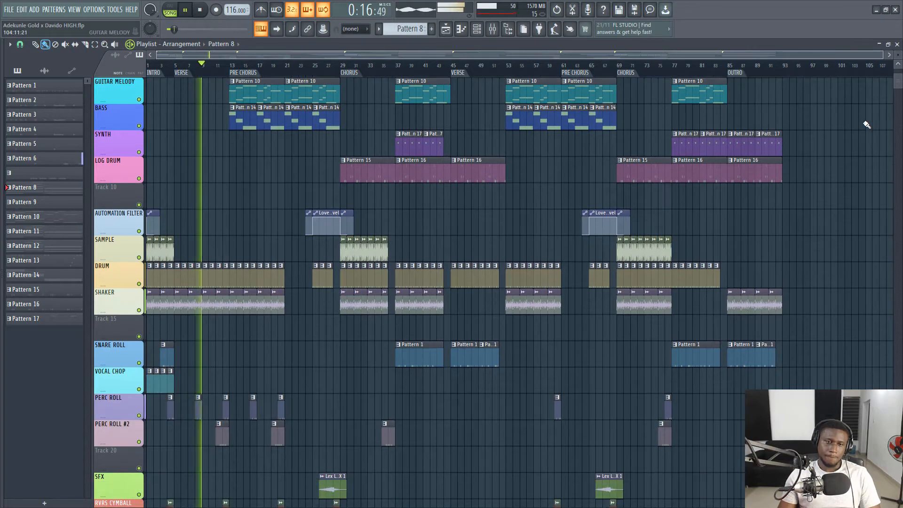
pyautogui.scroll(5, 867, 125)
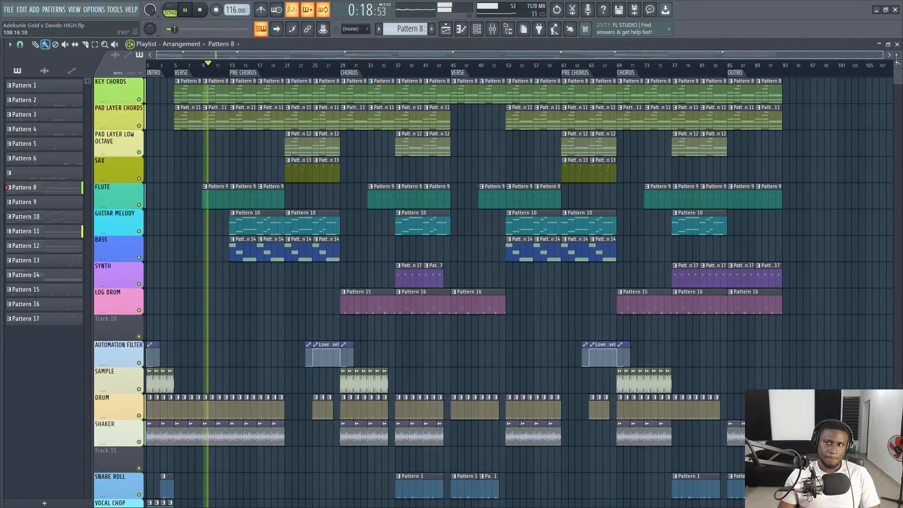
pyautogui.scroll(-8, 493, 297)
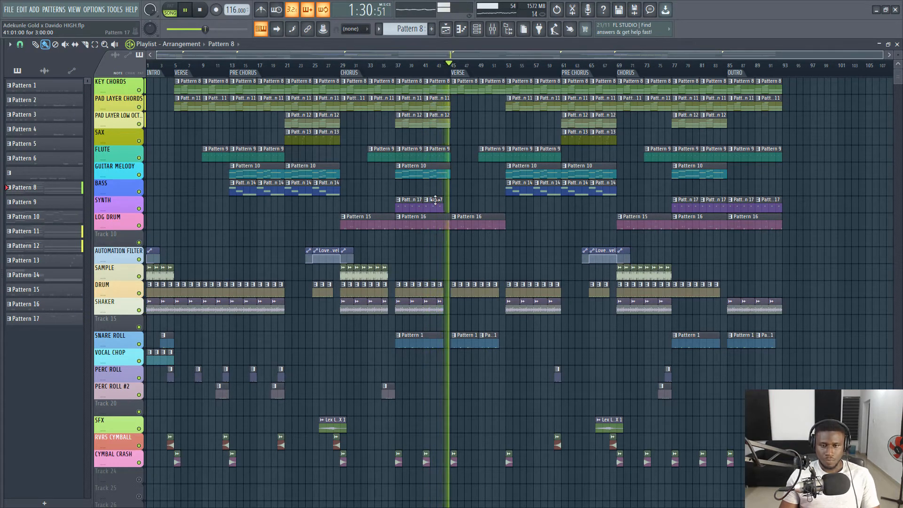
pyautogui.press('space')
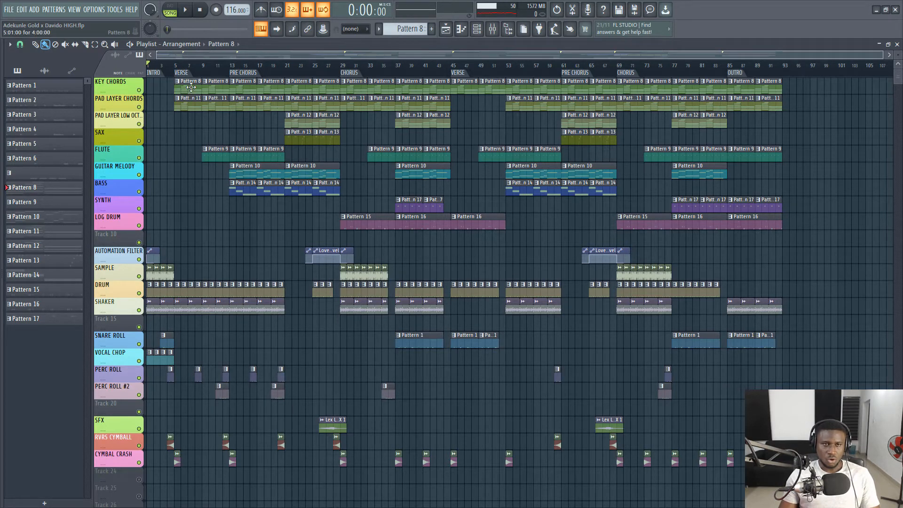
# Solo the KEY CHORDS track with AUTOMATION FILTER active, and open its Lounge Lizard EP-4 instrument and chord notes at the verse.
pyautogui.keyDown('ctrl'); pyautogui.click(139, 91); pyautogui.keyUp('ctrl')
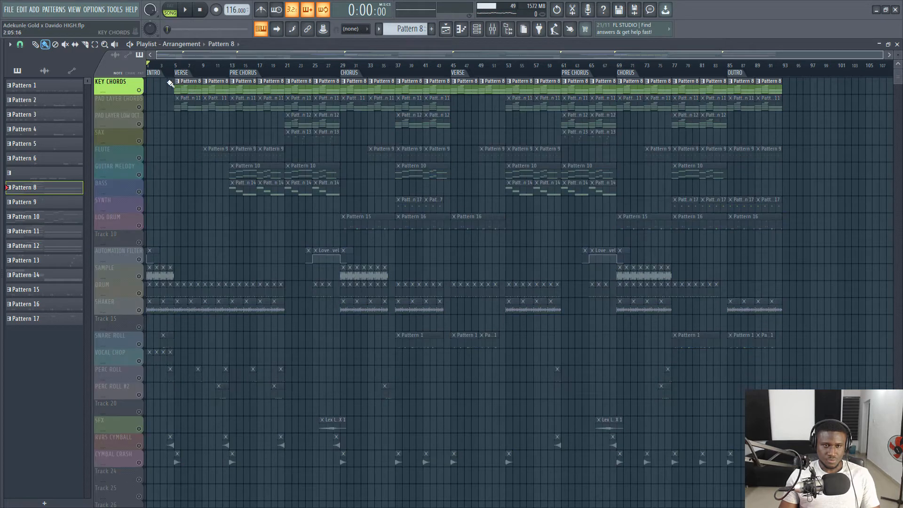
pyautogui.click(139, 259)
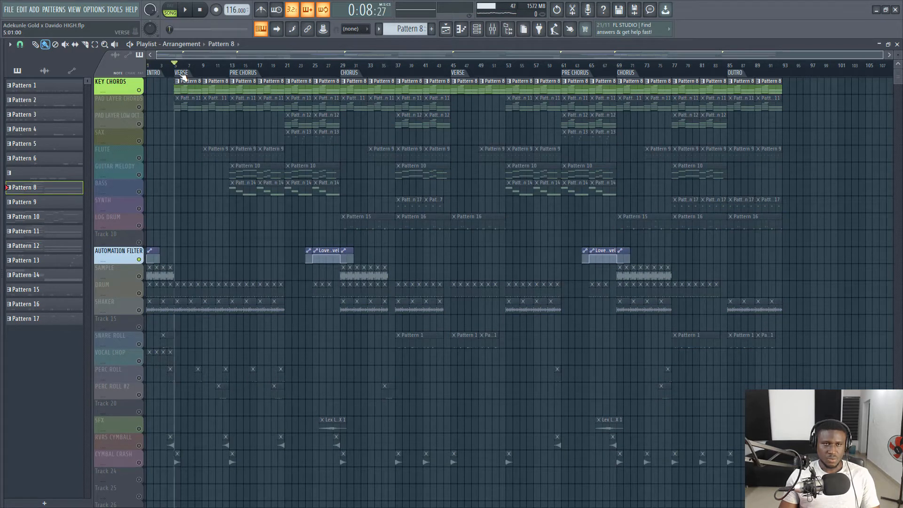
pyautogui.press('F6')
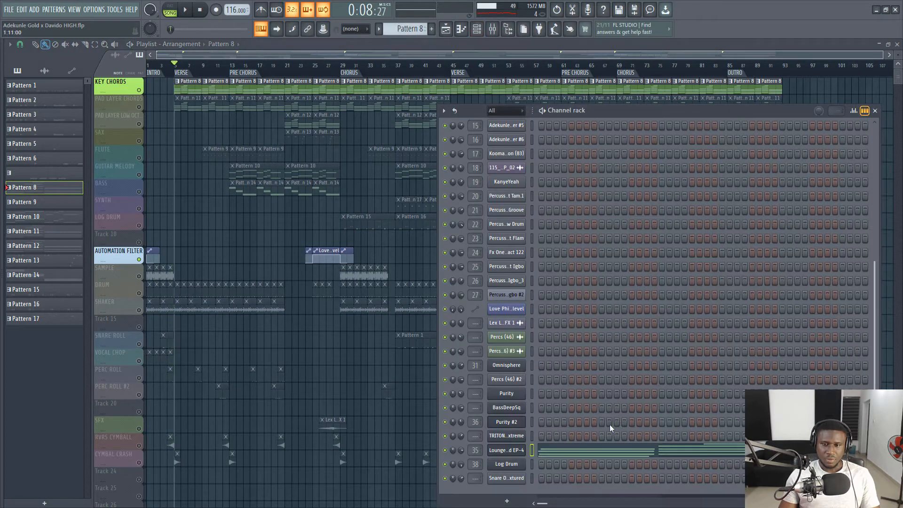
pyautogui.click(511, 451)
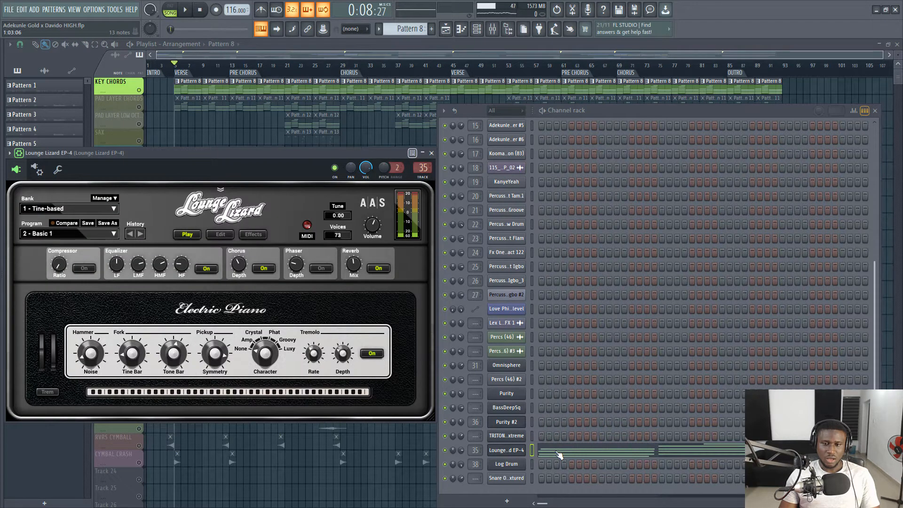
pyautogui.click(560, 455)
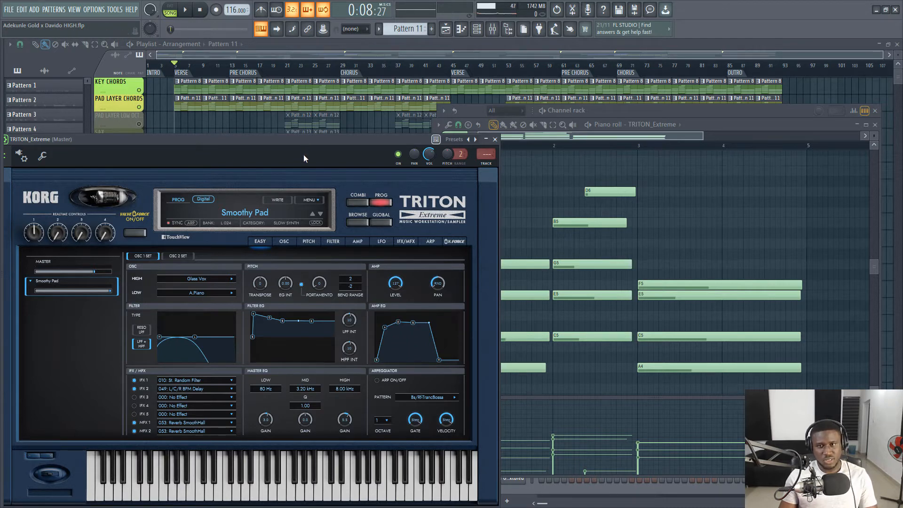
# Examine the TRITON_Extreme pad chord notes of Pattern 11 in the piano roll while playing the verse, and stop the playback.
pyautogui.click(679, 124)
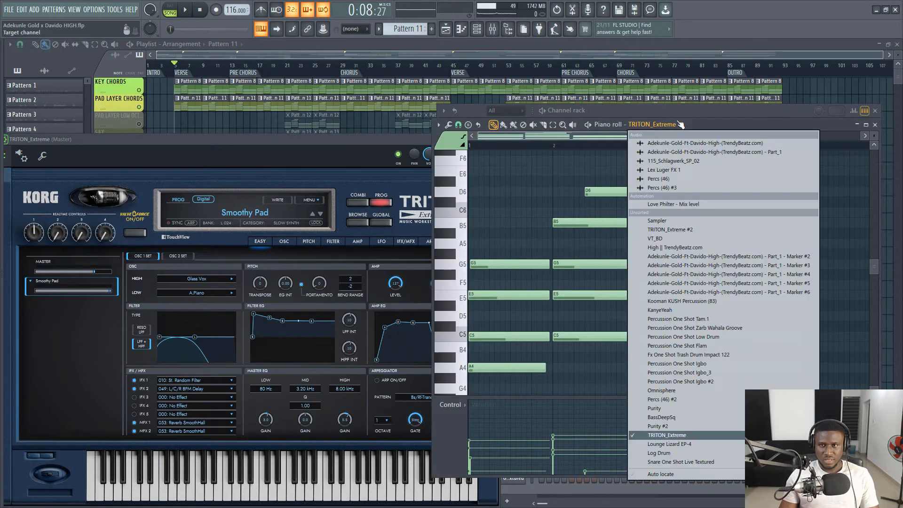
pyautogui.click(690, 126)
pyautogui.scroll(-2, 546, 304)
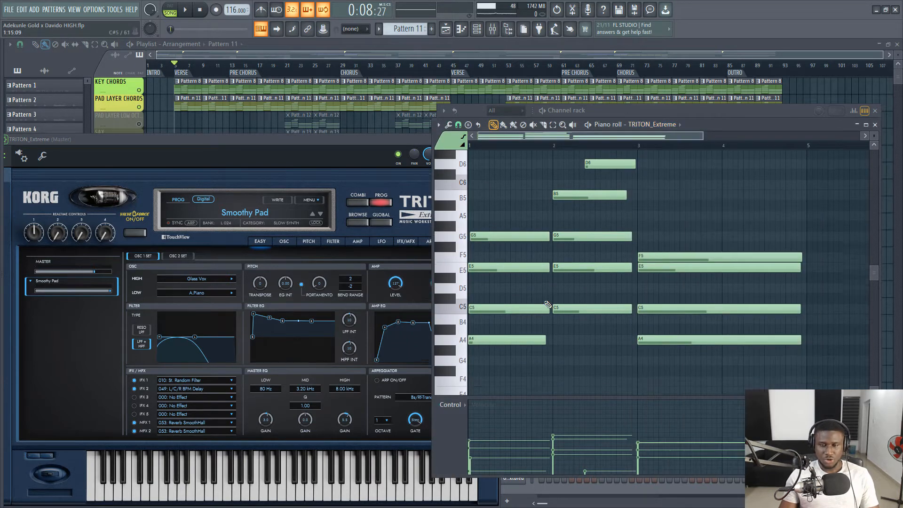
pyautogui.scroll(2, 546, 302)
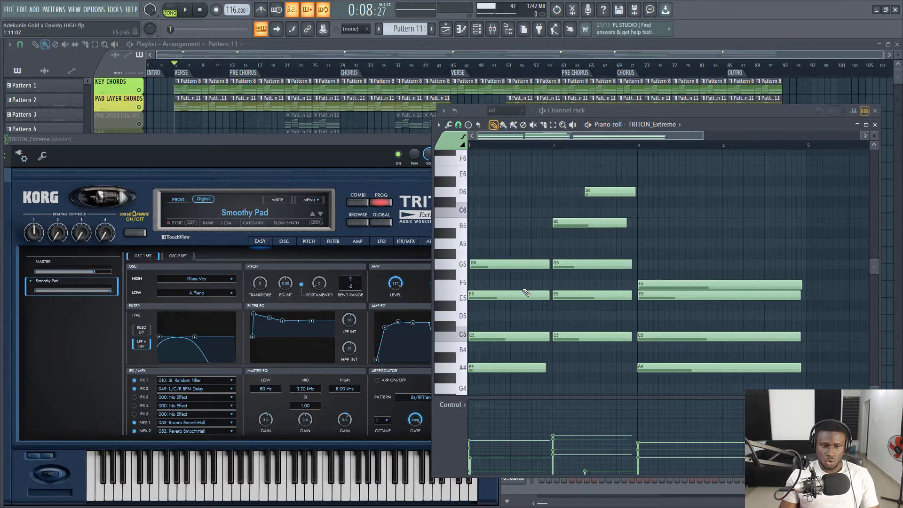
pyautogui.press('space')
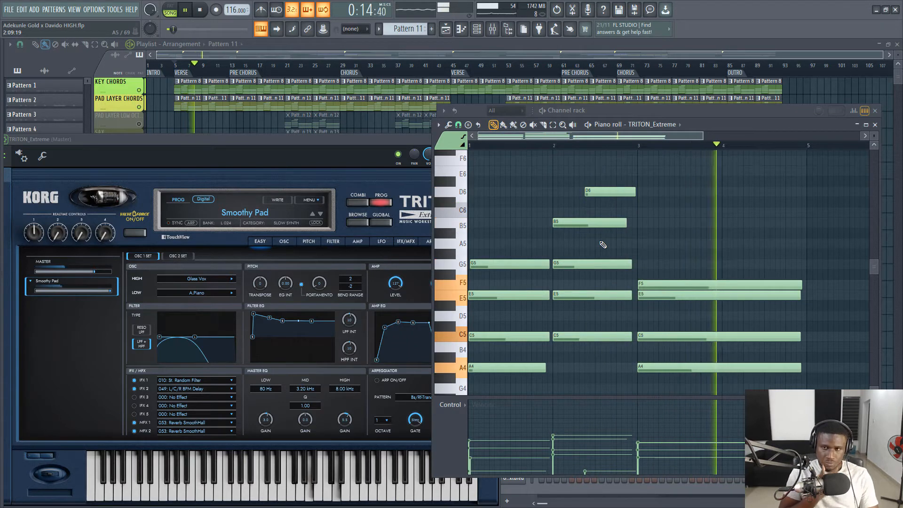
pyautogui.scroll(-1, 320, 117)
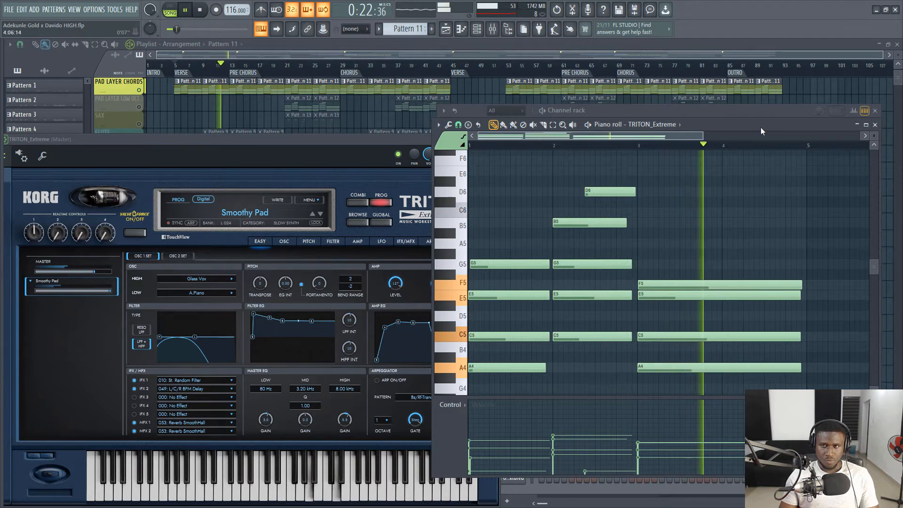
pyautogui.press('space')
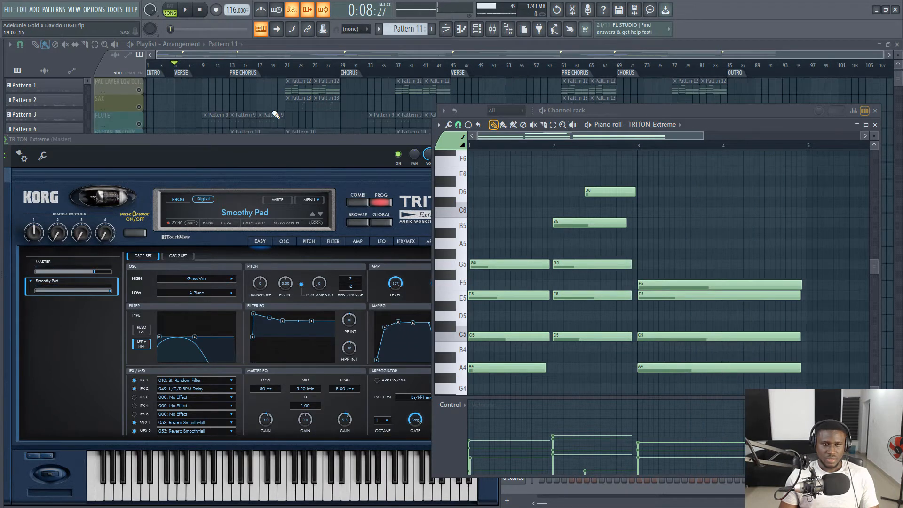
# Unmute the PAD LAYER LOW OCTAVE track, close the plugin and editor windows, and set the playback position to bar 21.
pyautogui.click(139, 107)
pyautogui.press('F12')
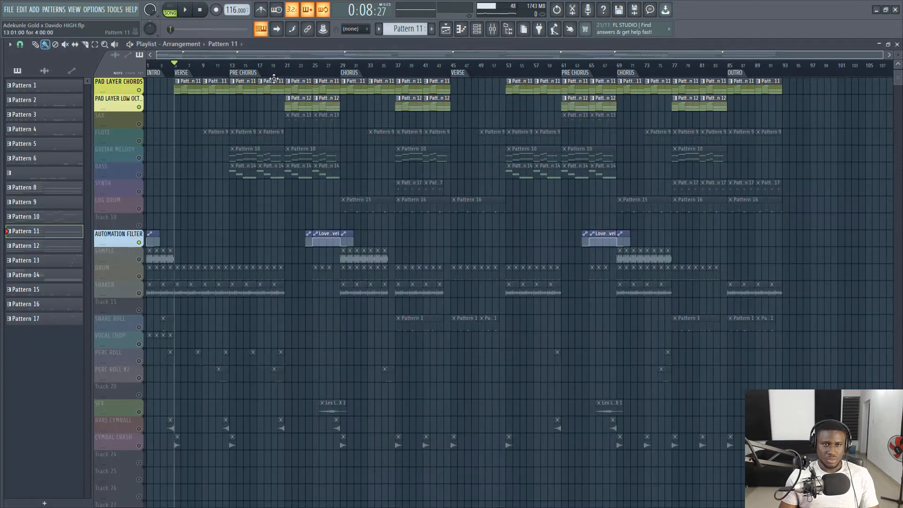
pyautogui.click(289, 74)
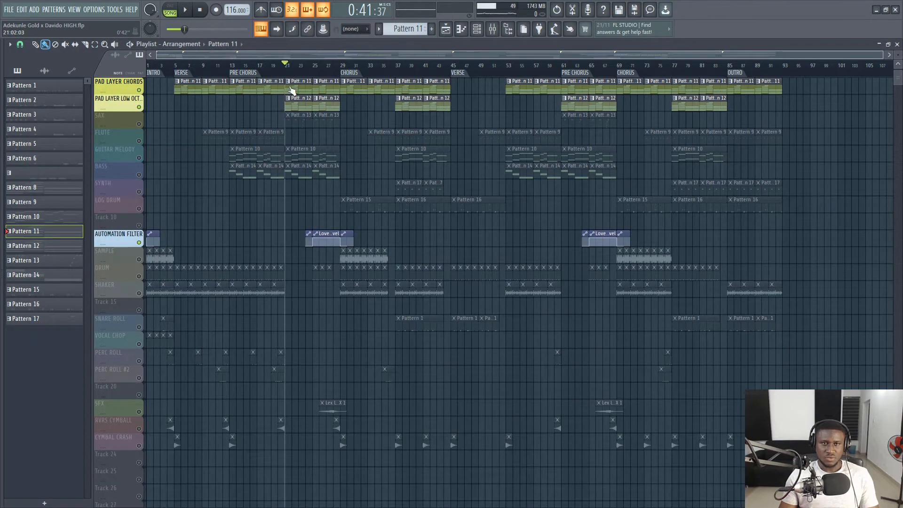
pyautogui.scroll(1, 317, 146)
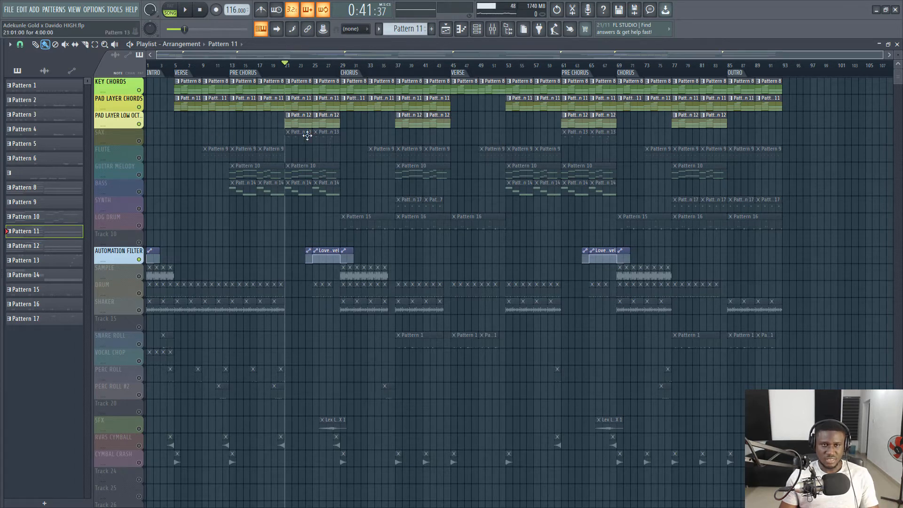
# Open the TRITON_Extreme notes of Pattern 12 in the piano roll and listen to the low octave pad from bar 21.
pyautogui.doubleClick(298, 123)
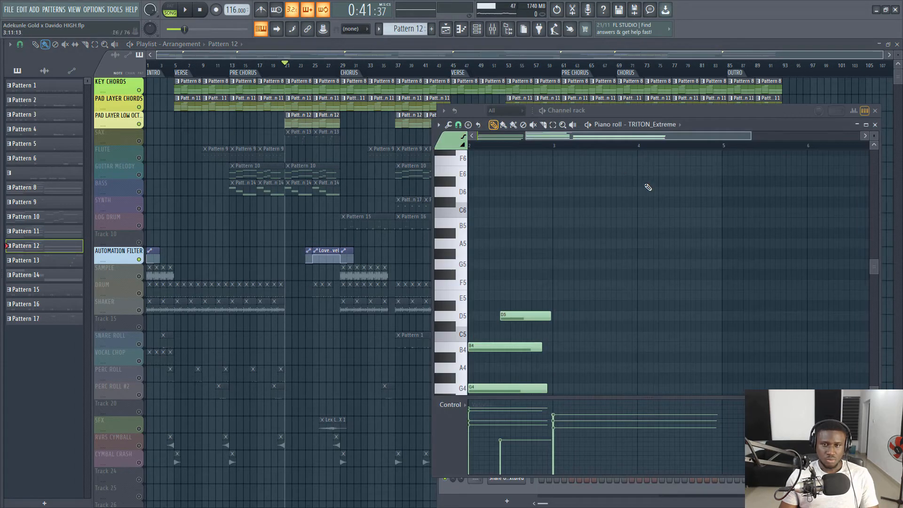
pyautogui.moveTo(602, 139); pyautogui.dragTo(554, 139)
pyautogui.scroll(-6, 562, 254)
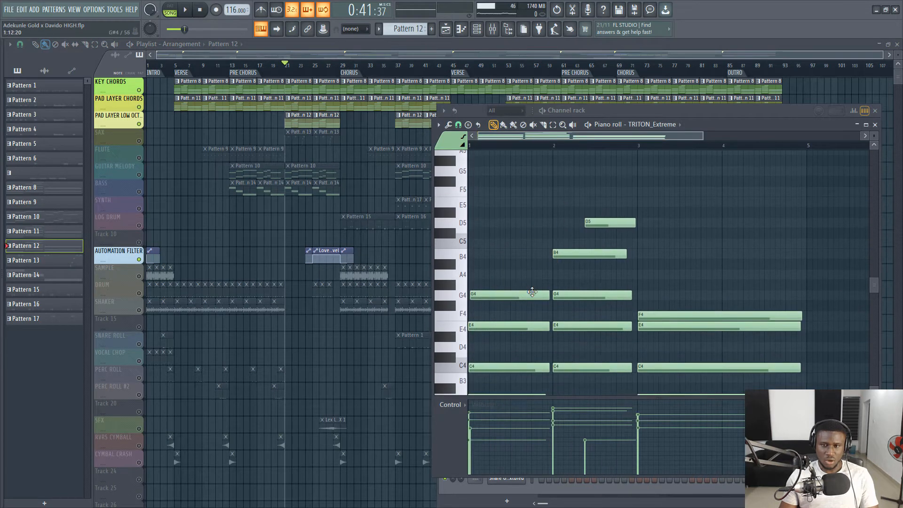
pyautogui.press('space')
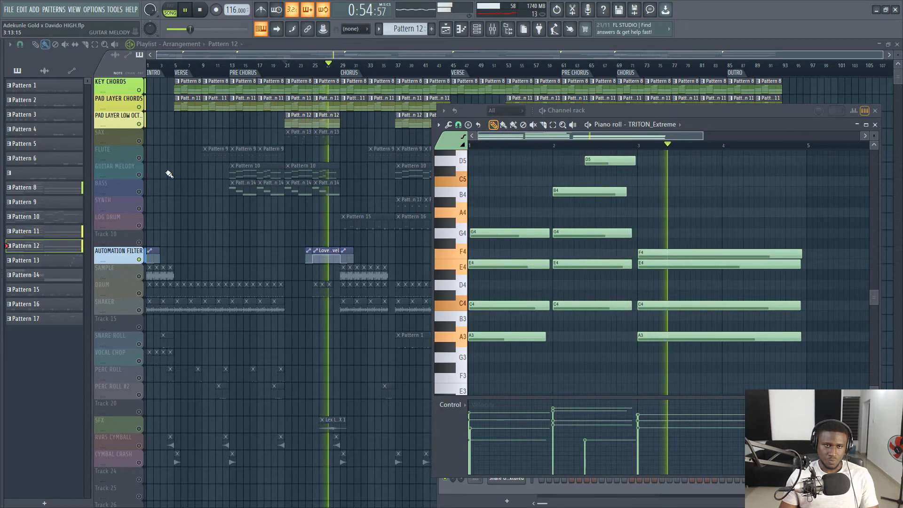
pyautogui.press('space')
# Unmute the FLUTE track and select its first Pattern 9 clip, with the playback position at bar 9.
pyautogui.click(140, 158)
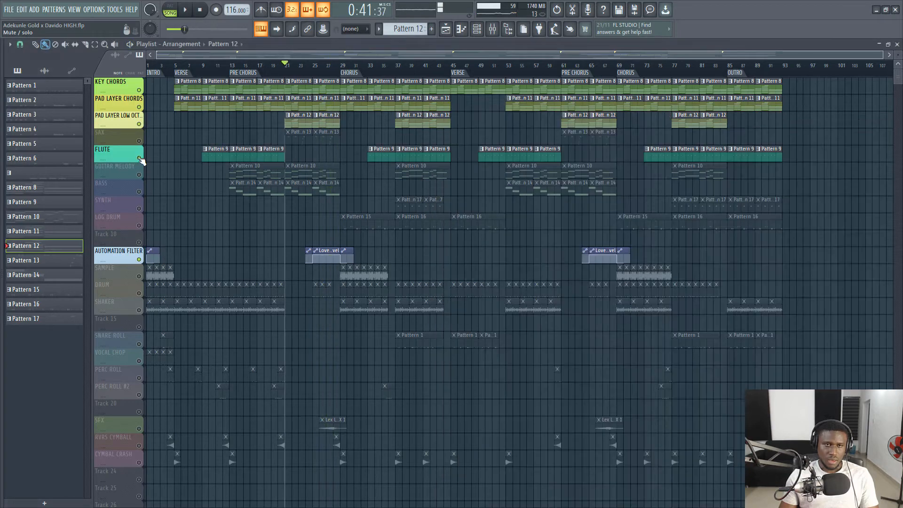
pyautogui.click(477, 29)
pyautogui.scroll(3, 523, 418)
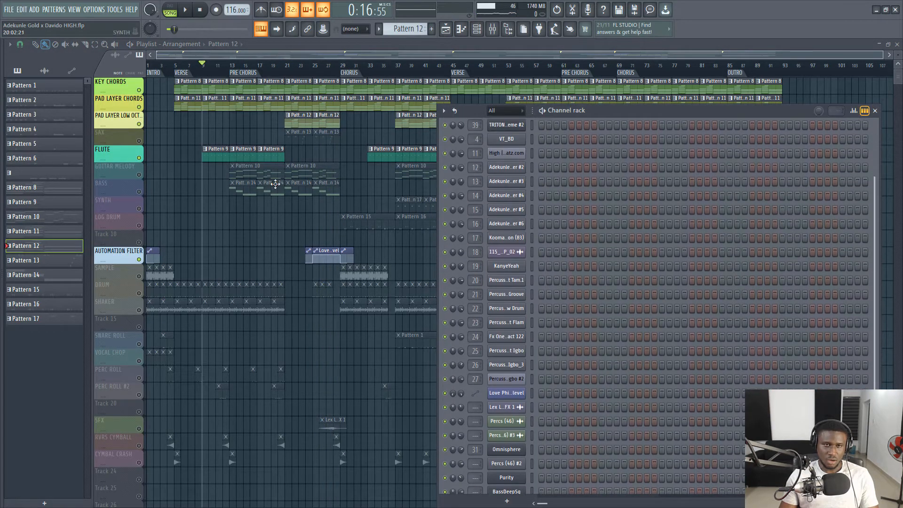
pyautogui.click(223, 157)
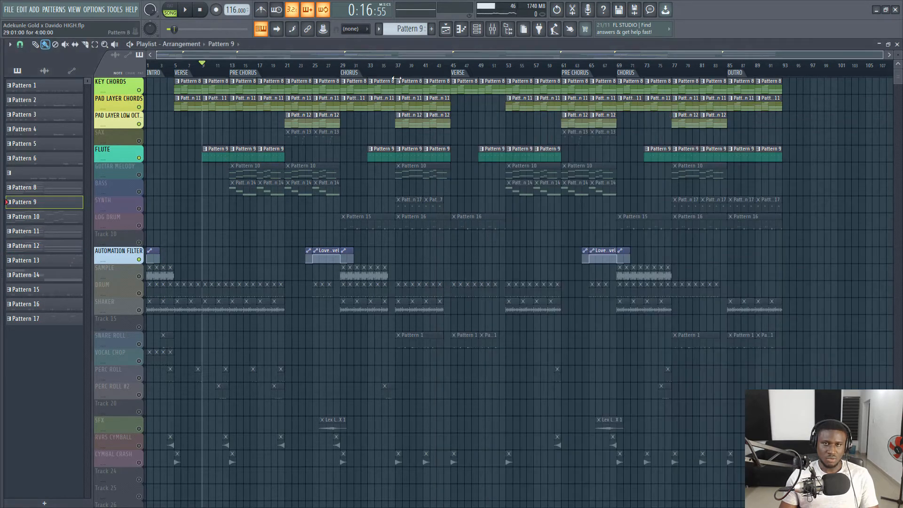
# Open the Purity instrument used in Pattern 9 and move its window so the FLUTE track stays in view.
pyautogui.click(477, 28)
pyautogui.scroll(-2, 506, 437)
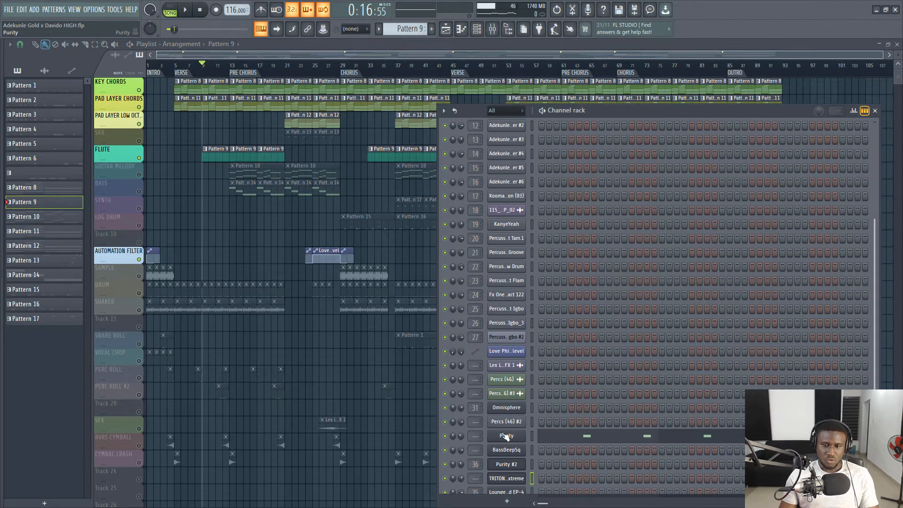
pyautogui.click(505, 437)
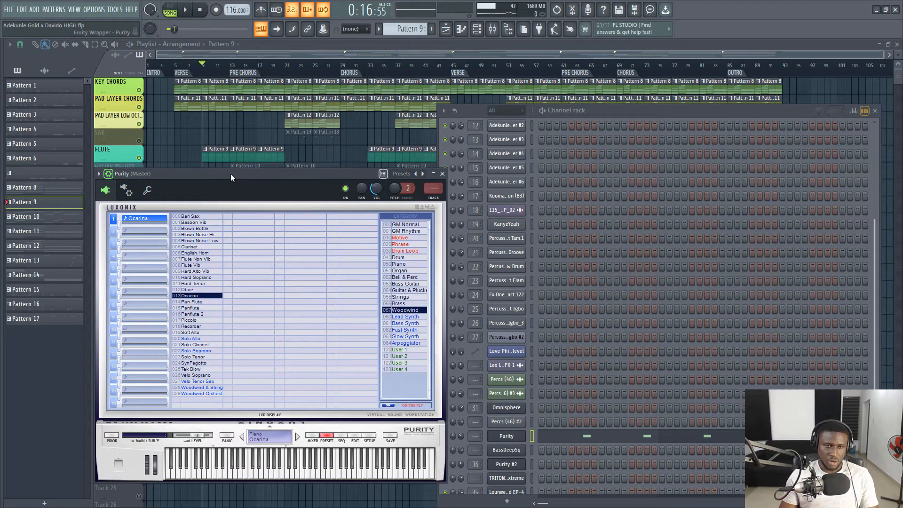
pyautogui.moveTo(230, 174); pyautogui.dragTo(198, 203)
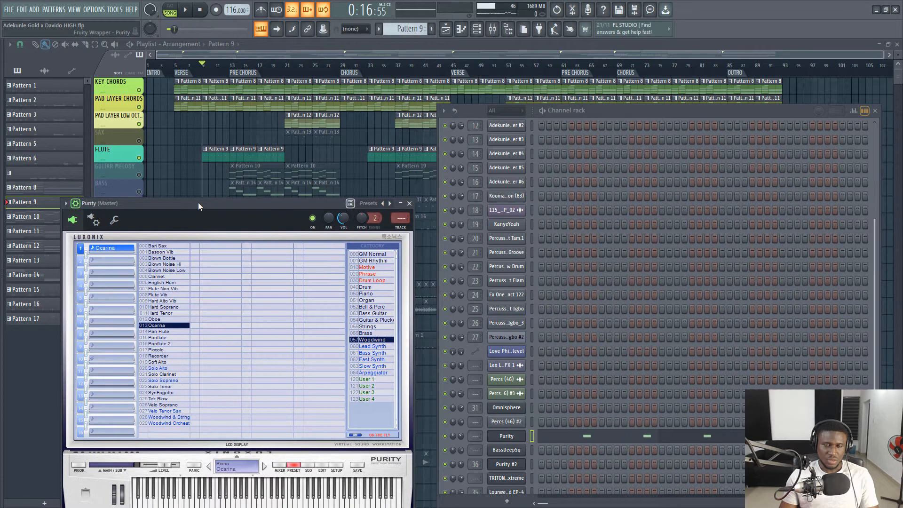
# Play the song from bar 9, view the Purity flute notes in the piano roll, and stop the playback.
pyautogui.press('space')
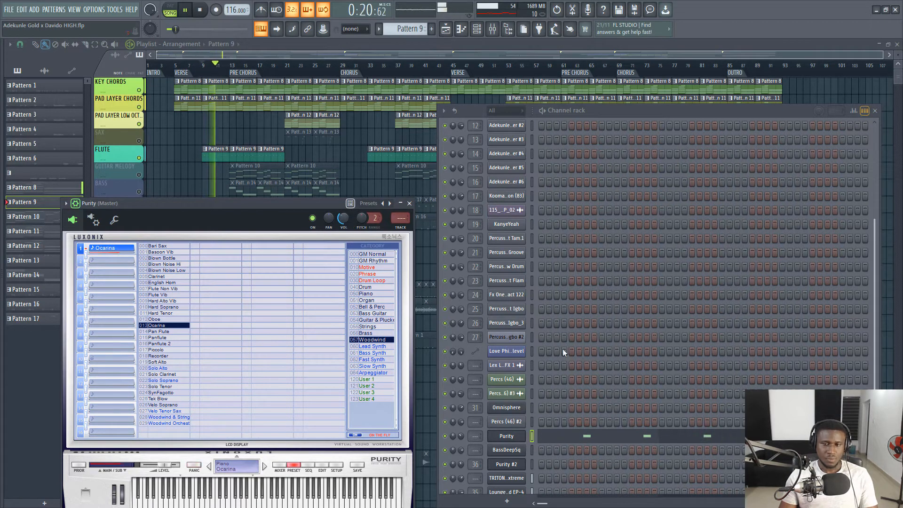
pyautogui.click(616, 436)
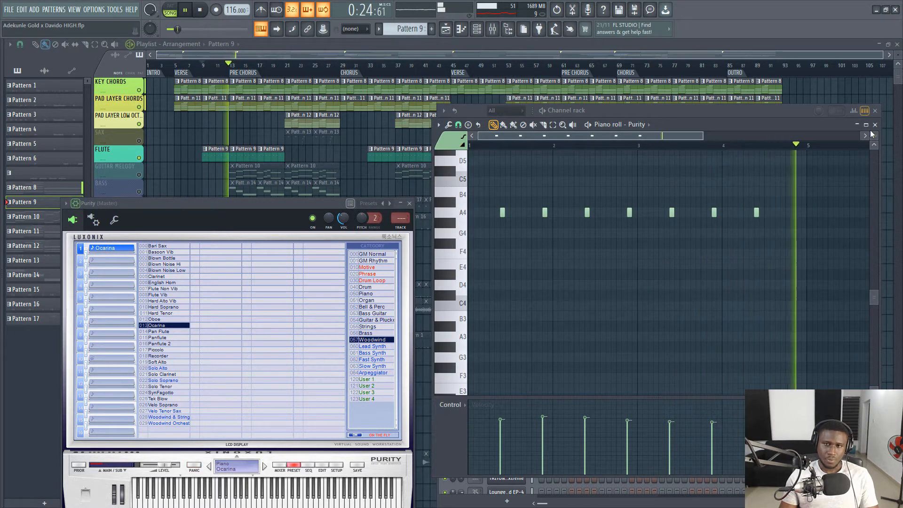
pyautogui.scroll(-1, 233, 157)
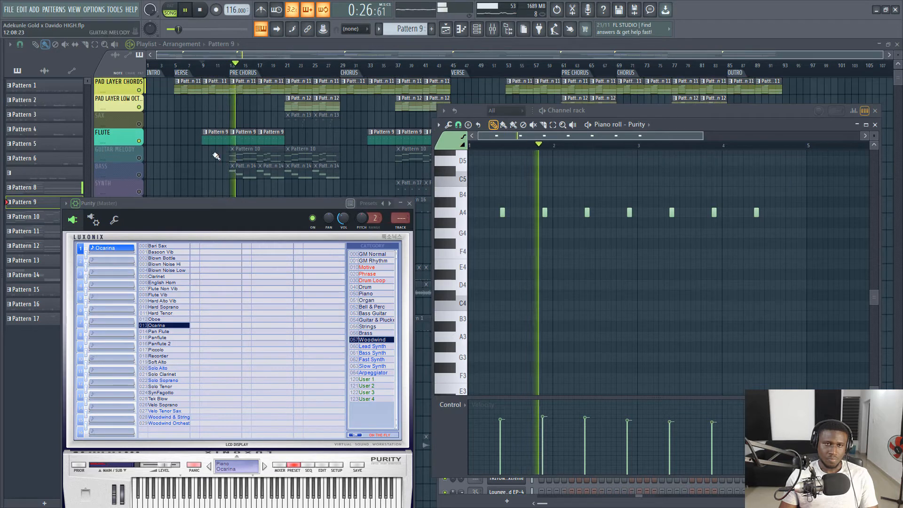
pyautogui.press('space')
# Unmute the GUITAR MELODY track and set the playback position to the pre chorus at bar 13.
pyautogui.click(140, 159)
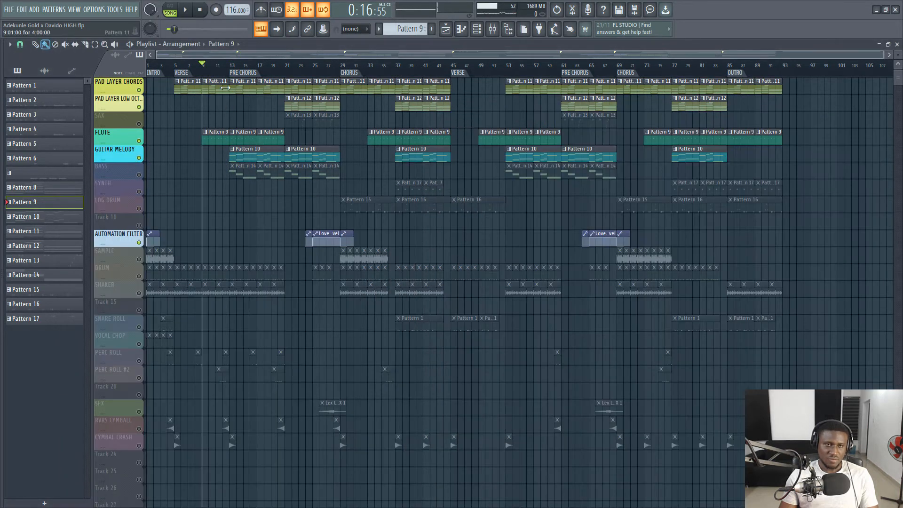
pyautogui.click(240, 77)
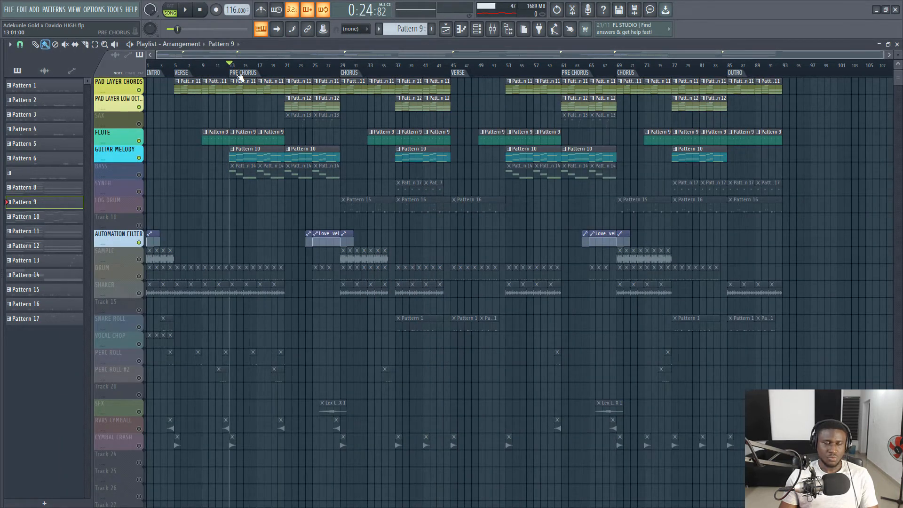
# Select the first Pattern 10 clip on the GUITAR MELODY track and open its Omnisphere instrument's plugin interface, moved clear of the track.
pyautogui.scroll(1, 228, 172)
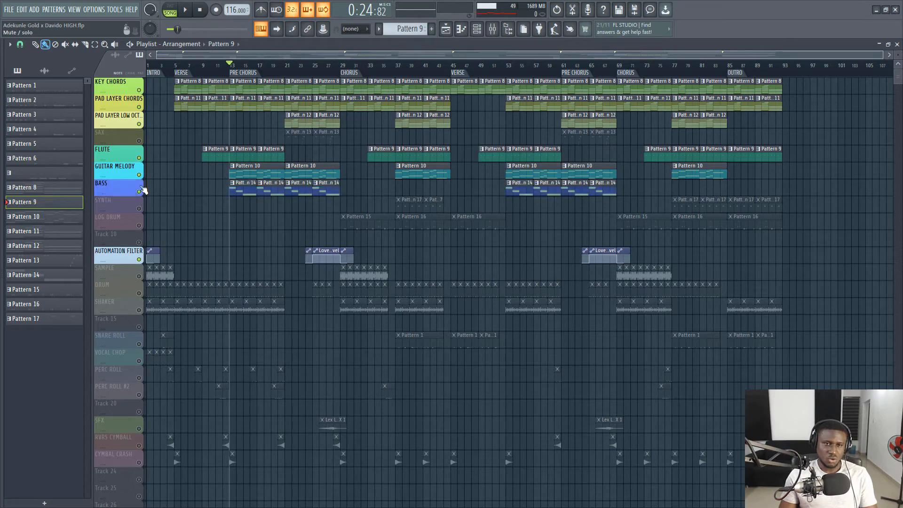
pyautogui.click(246, 174)
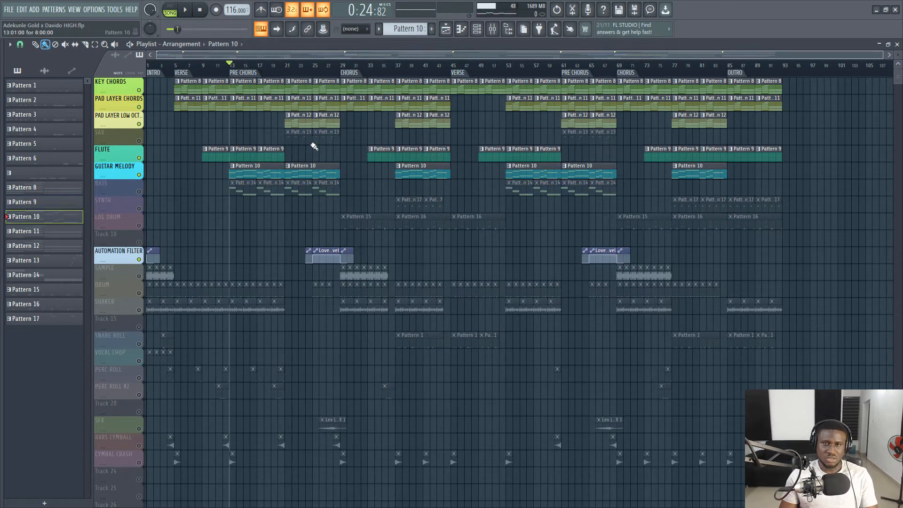
pyautogui.click(476, 29)
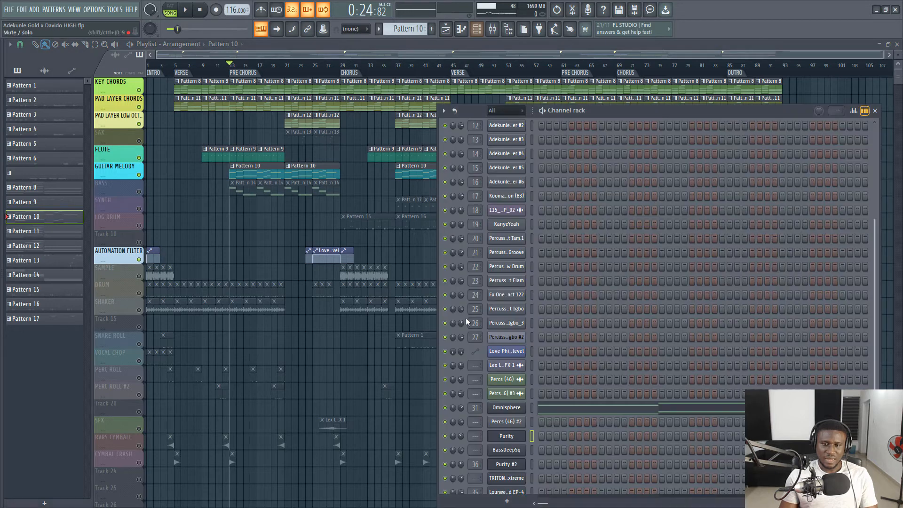
pyautogui.click(519, 411)
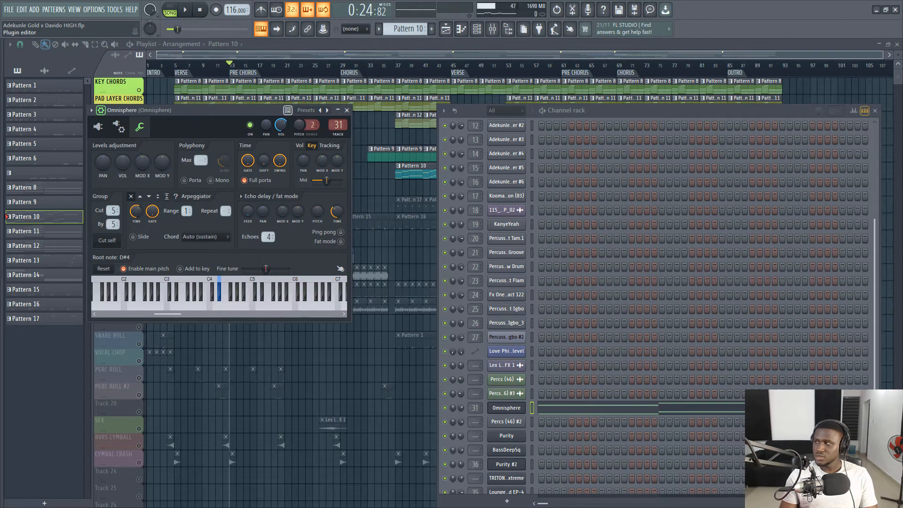
pyautogui.click(98, 127)
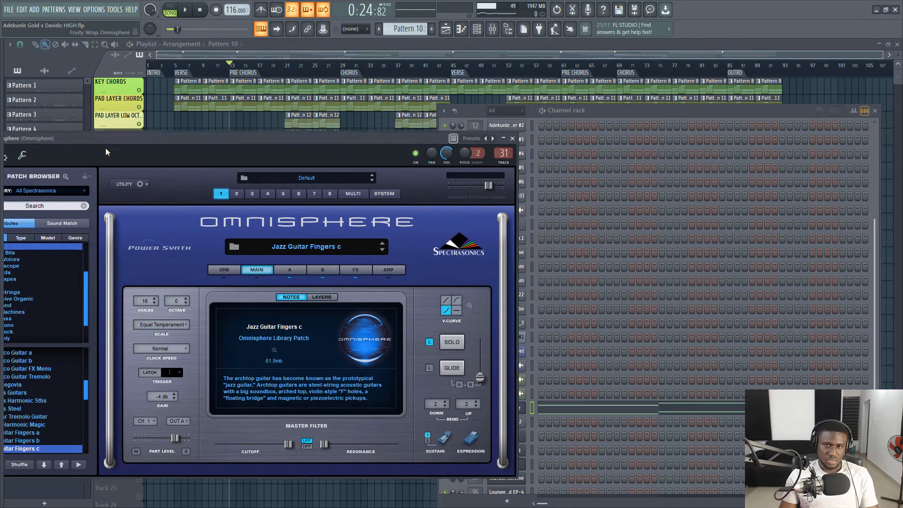
pyautogui.moveTo(190, 114); pyautogui.dragTo(125, 249)
# View the Omnisphere guitar notes in the piano roll while playing the song from bar 13, and stop the playback.
pyautogui.click(687, 114)
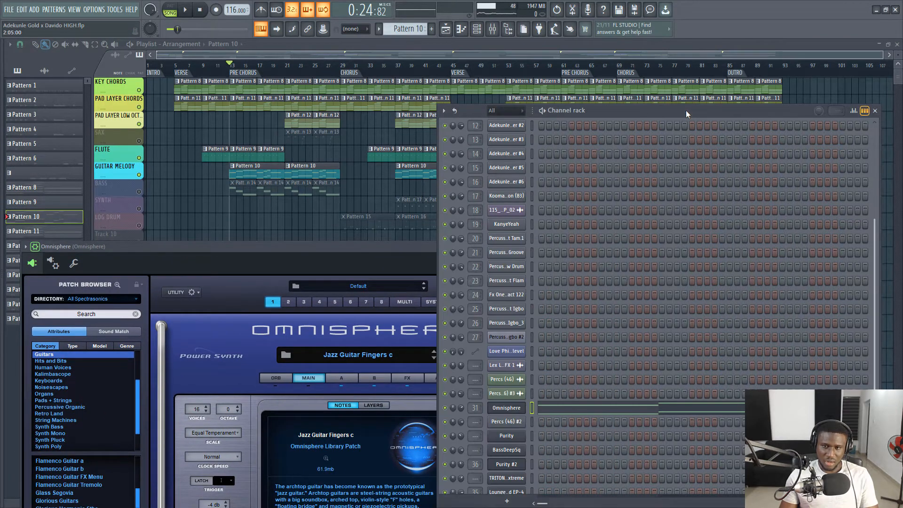
pyautogui.click(544, 409)
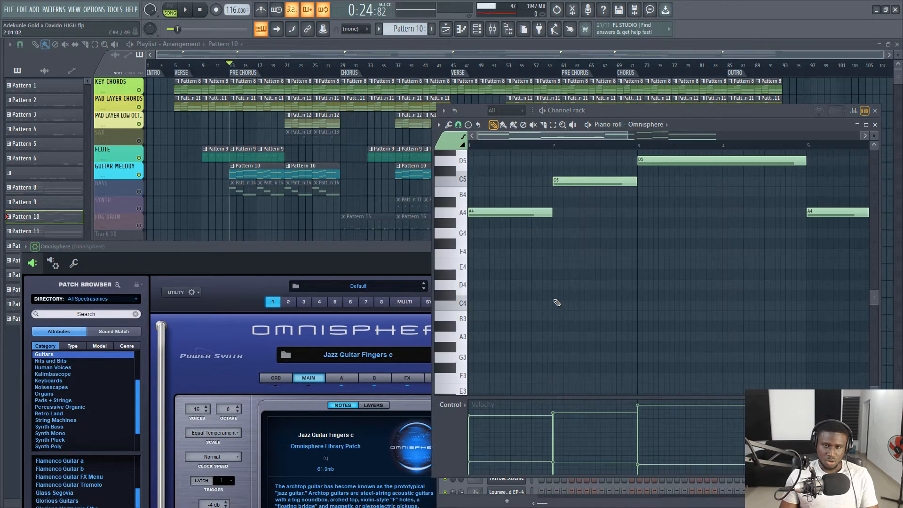
pyautogui.scroll(5, 557, 302)
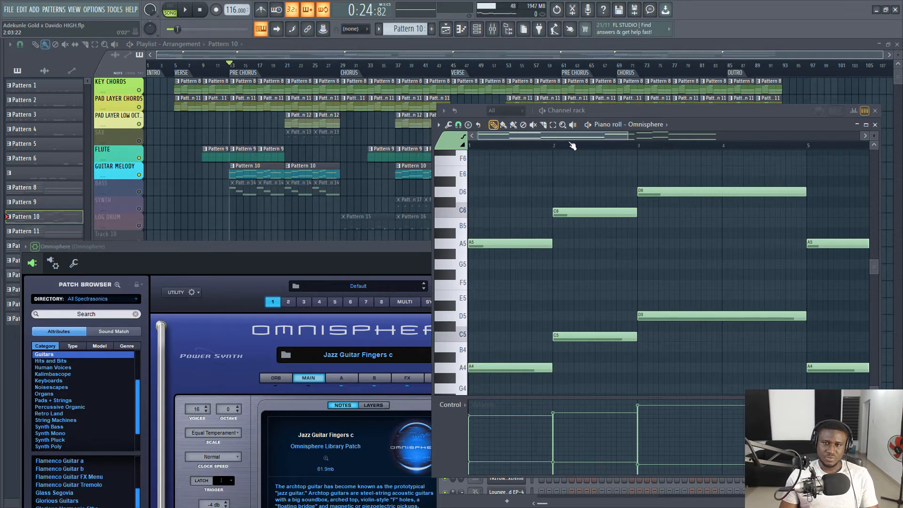
pyautogui.scroll(-3, 572, 145)
pyautogui.press('space')
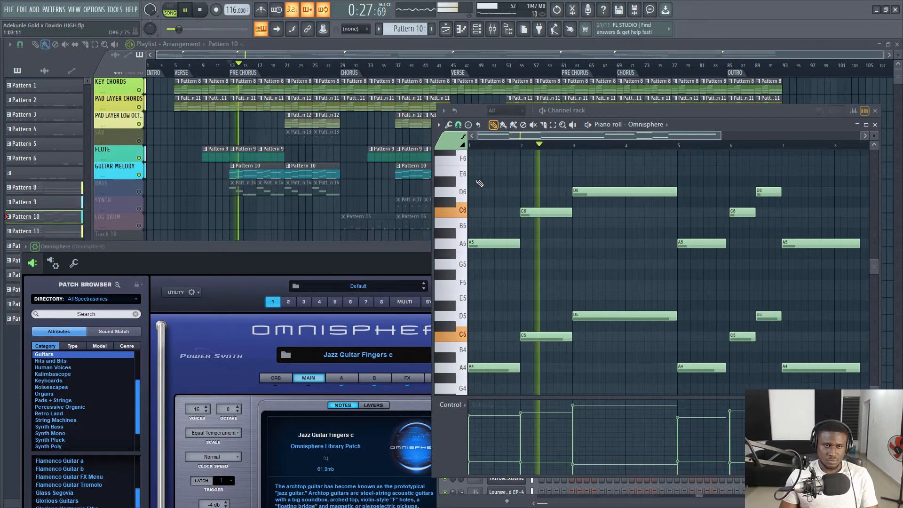
pyautogui.click(344, 251)
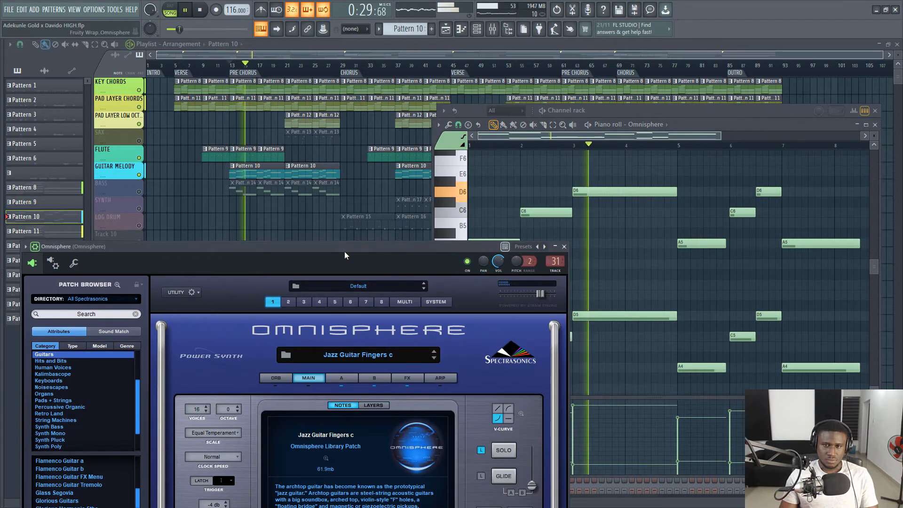
pyautogui.press('space')
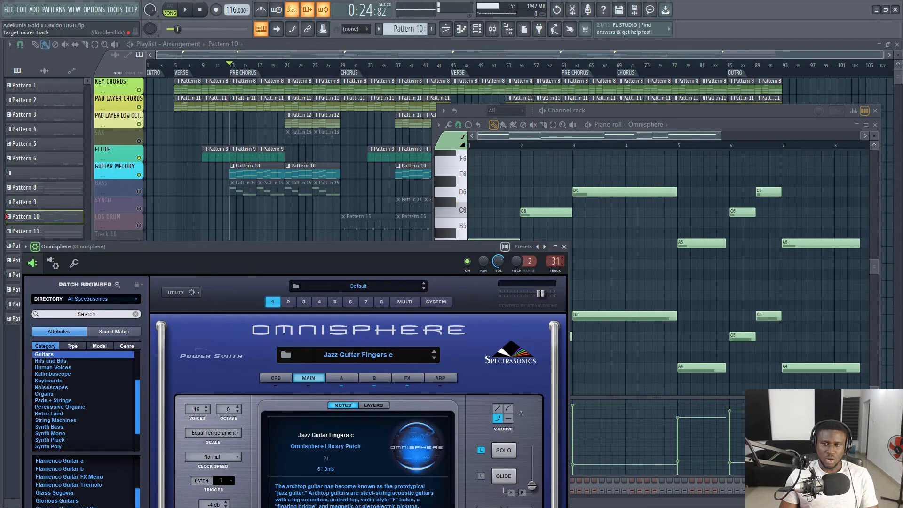
# Open the Hardcore effect on Omnisphere's mixer track, play the song from bar 13, and stop the playback back in the playlist.
pyautogui.doubleClick(555, 262)
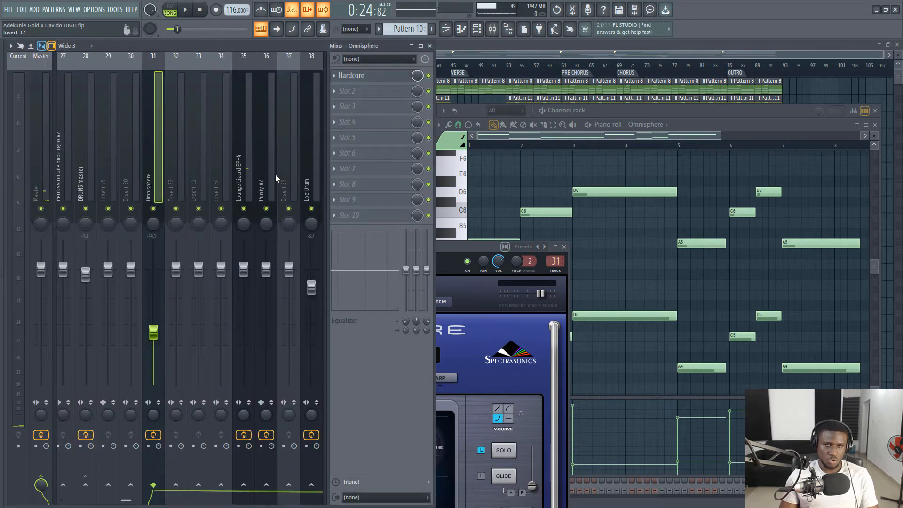
pyautogui.click(381, 78)
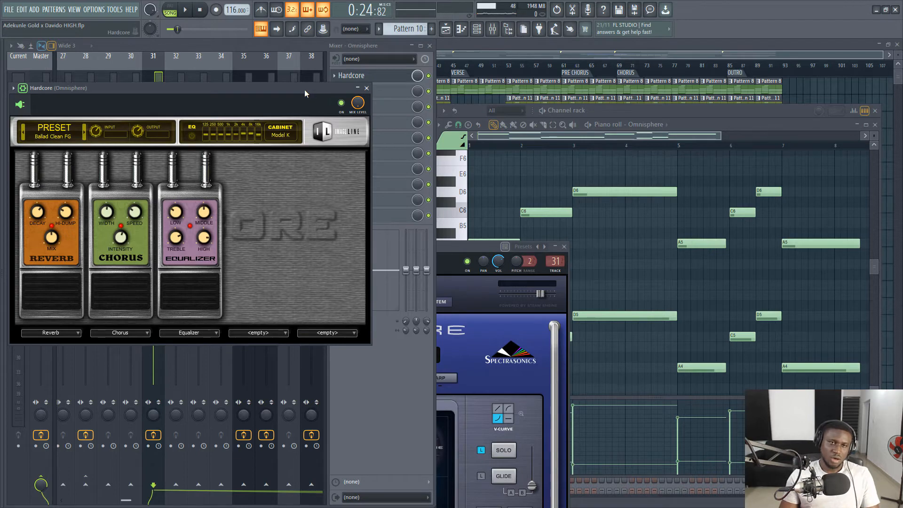
pyautogui.moveTo(304, 89); pyautogui.dragTo(568, 146)
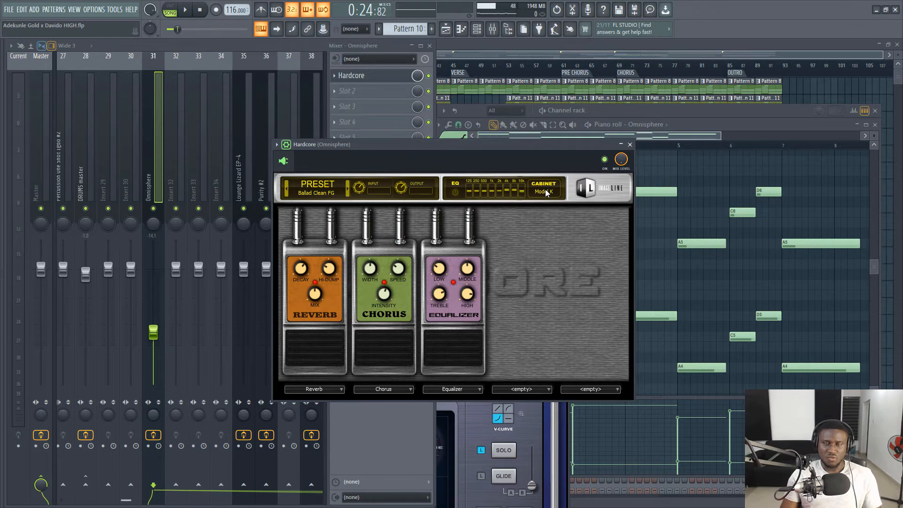
pyautogui.press('space')
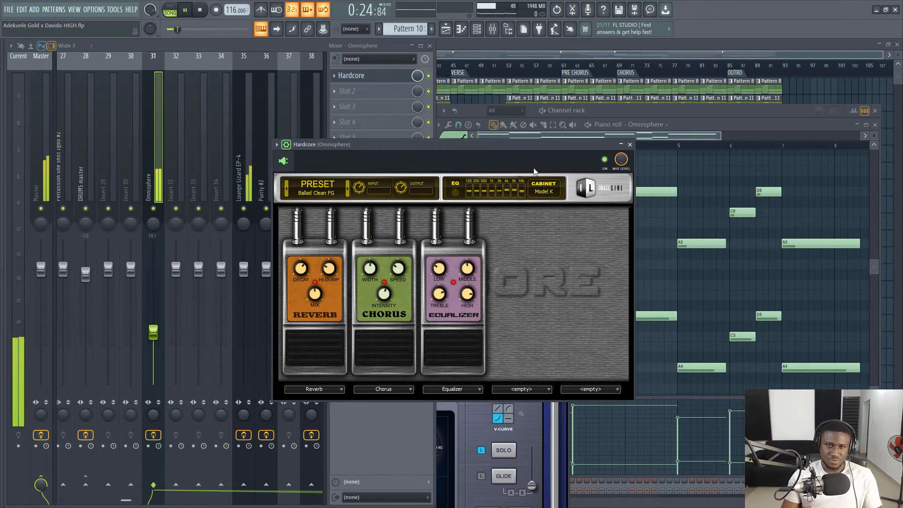
pyautogui.click(460, 55)
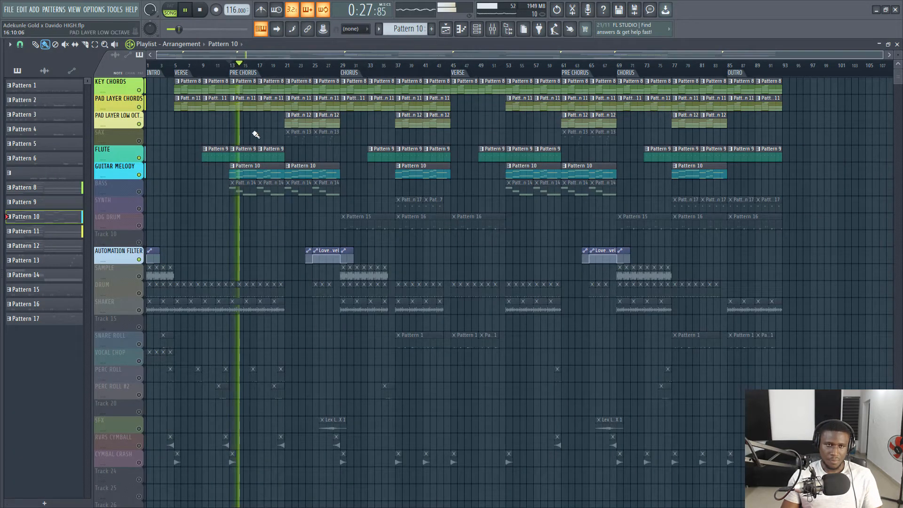
pyautogui.press('space')
# Unmute the BASS track and open the BassDeepSq instrument used in Pattern 14, including its preset list.
pyautogui.click(139, 192)
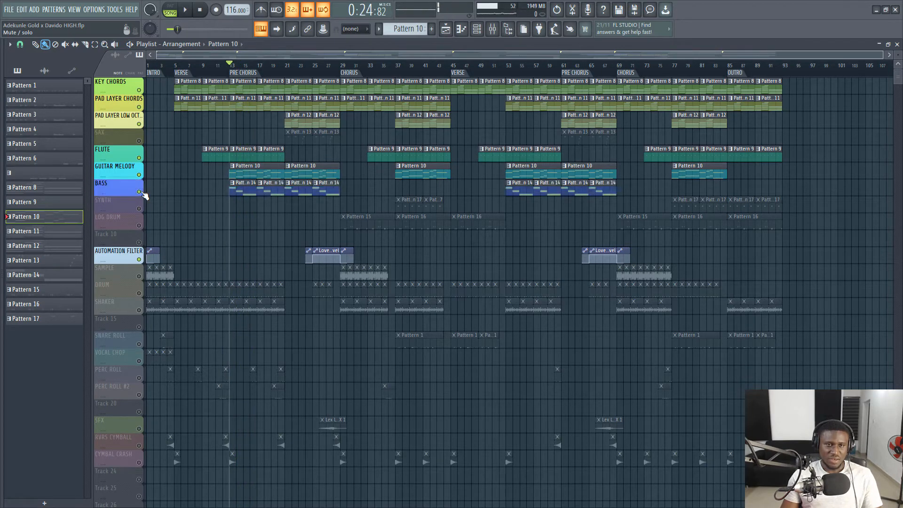
pyautogui.click(234, 188)
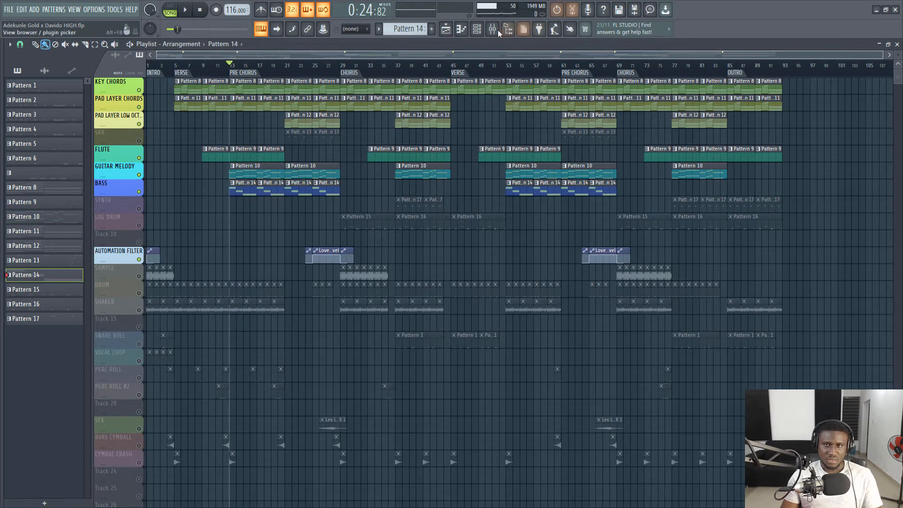
pyautogui.click(476, 29)
pyautogui.click(507, 450)
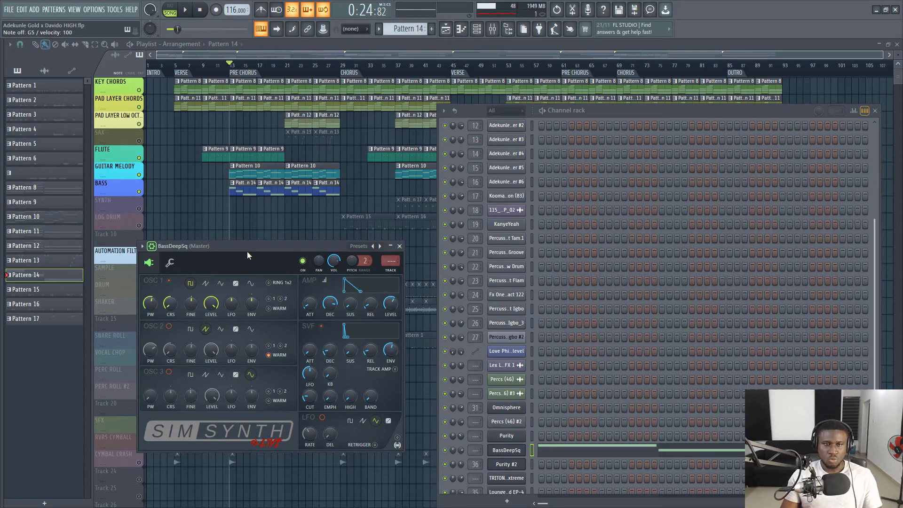
pyautogui.click(369, 246)
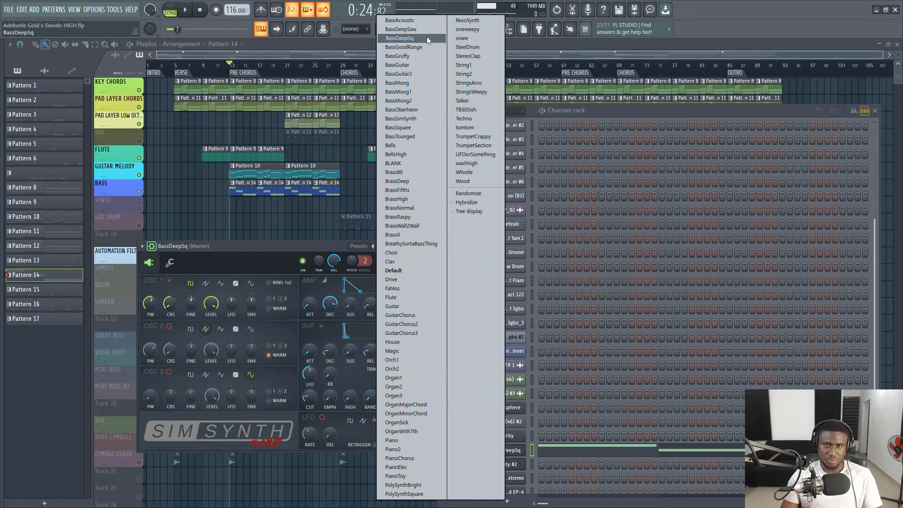
pyautogui.click(260, 247)
# Play the song from bar 13, view the BassDeepSq notes in the piano roll, and stop the playback.
pyautogui.press('space')
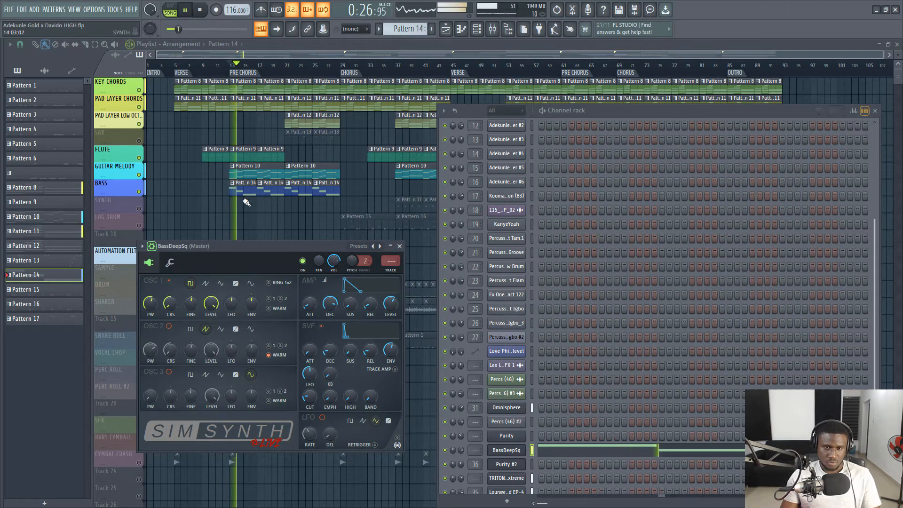
pyautogui.click(583, 452)
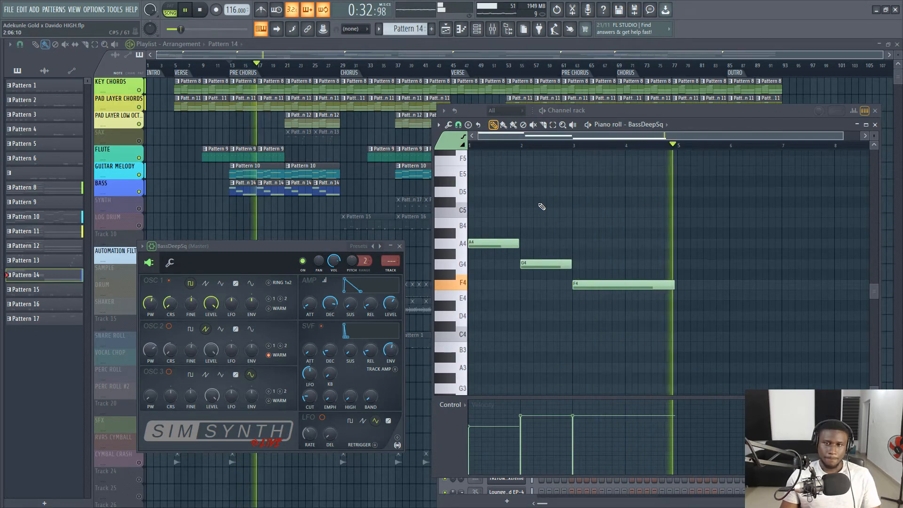
pyautogui.scroll(2, 549, 238)
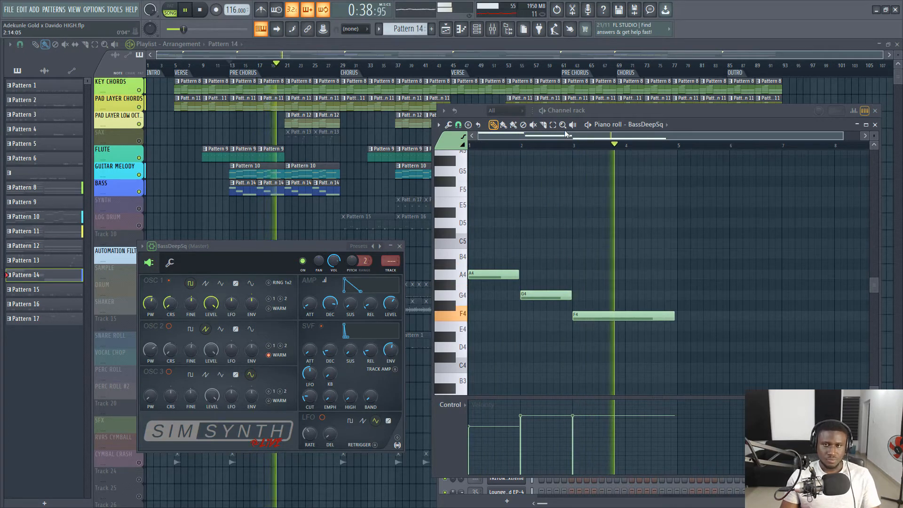
pyautogui.press('space')
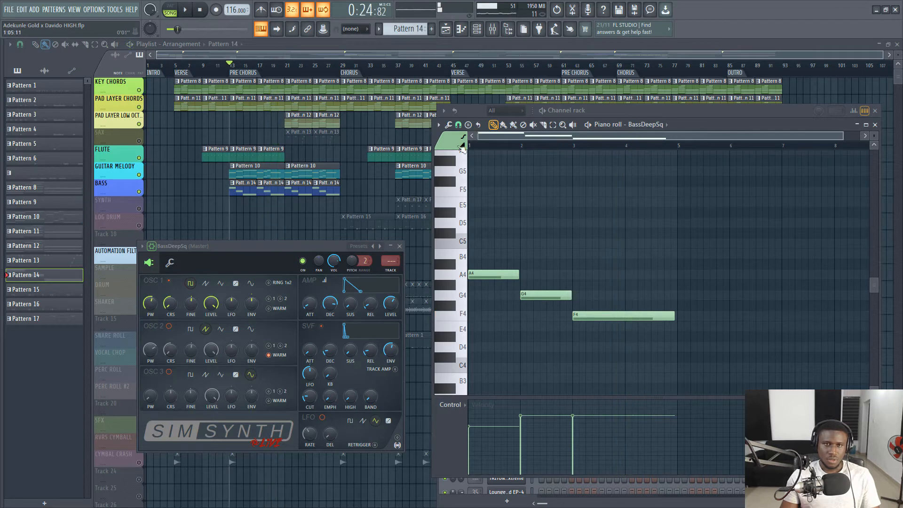
# Unmute the SAX track, clear the open windows from the playlist, and play the song from bar 21.
pyautogui.click(139, 140)
pyautogui.press('F12')
pyautogui.click(289, 75)
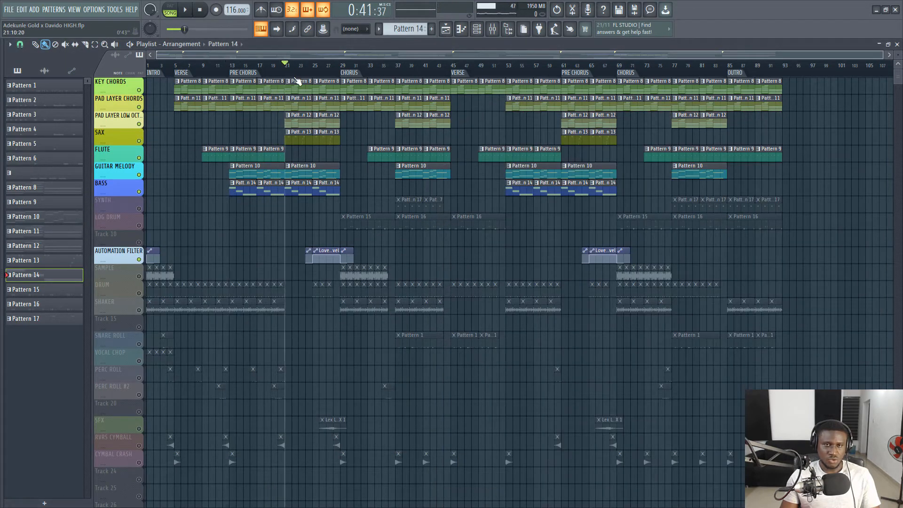
pyautogui.press('space')
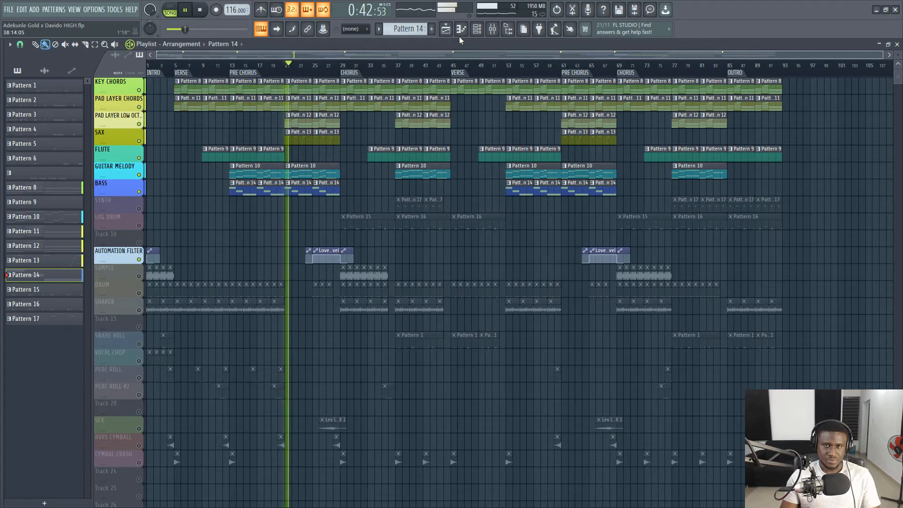
# Select the first Pattern 13 clip on the SAX track, stop the playback, and open its Purity #2 instrument.
pyautogui.click(477, 29)
pyautogui.scroll(-5, 520, 424)
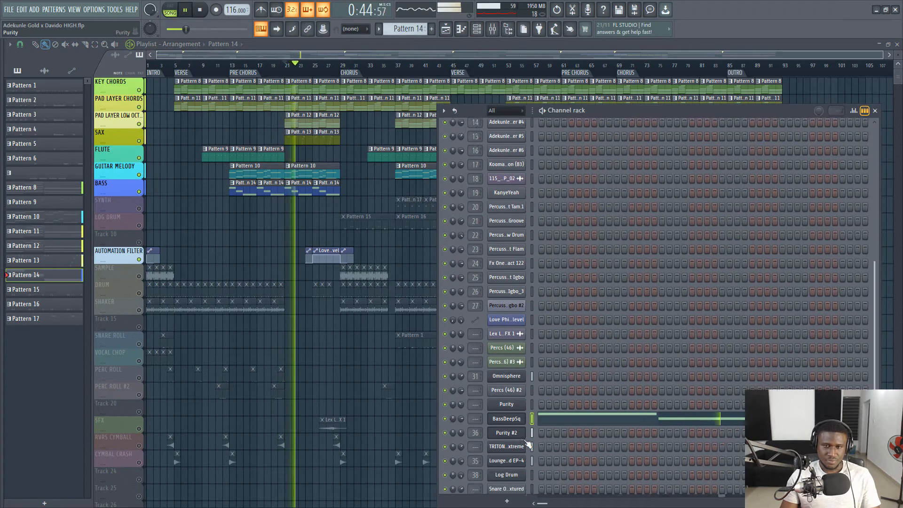
pyautogui.click(307, 134)
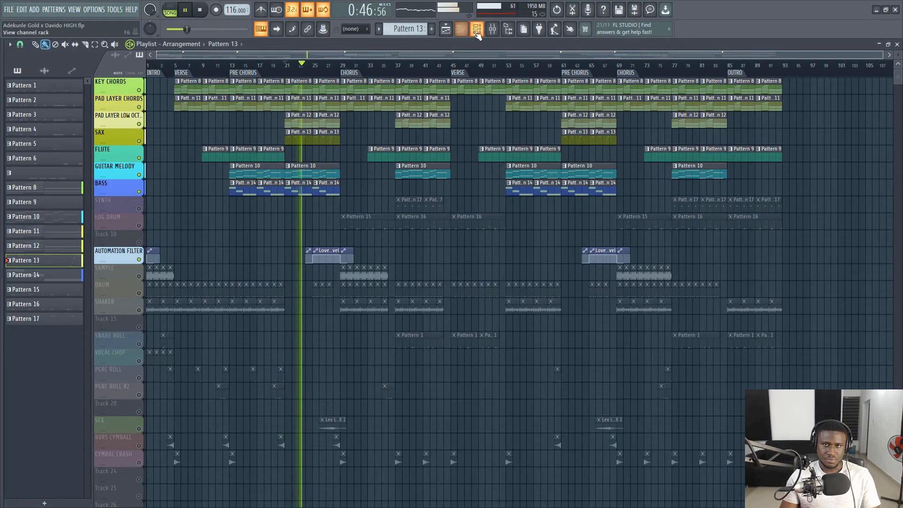
pyautogui.click(476, 29)
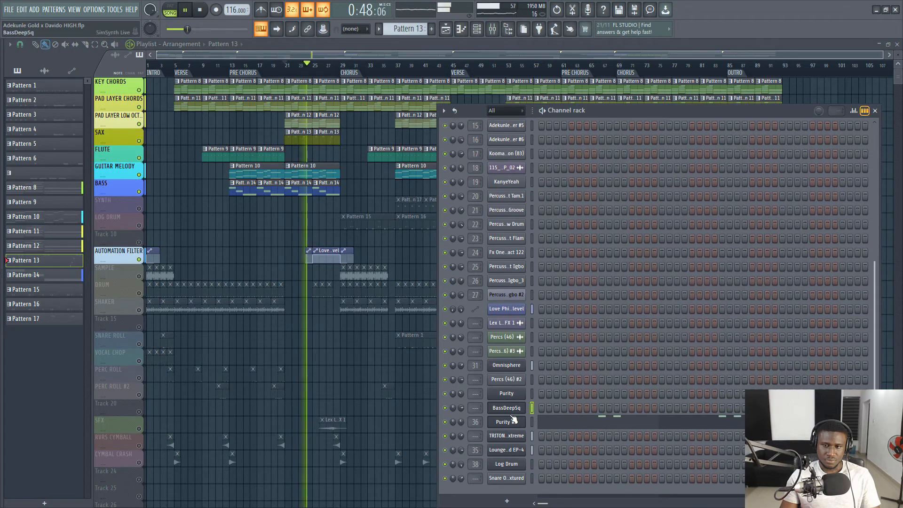
pyautogui.press('space')
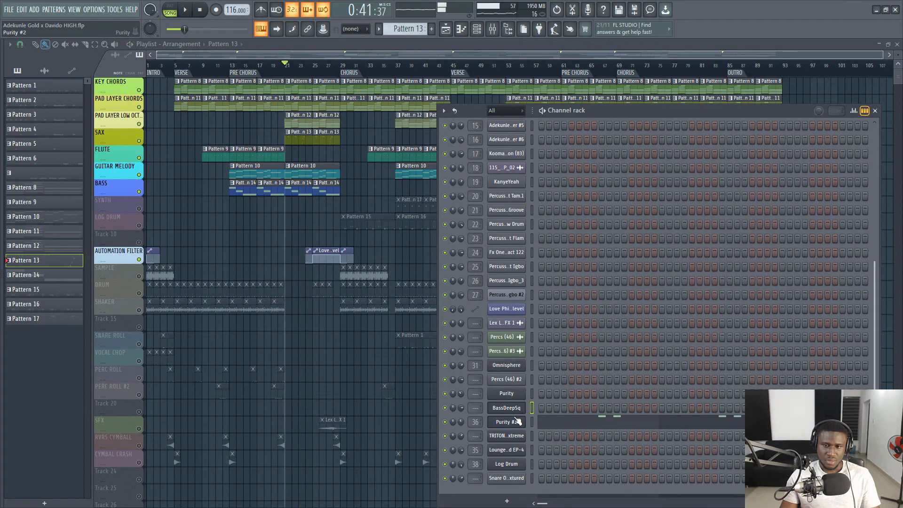
pyautogui.click(515, 422)
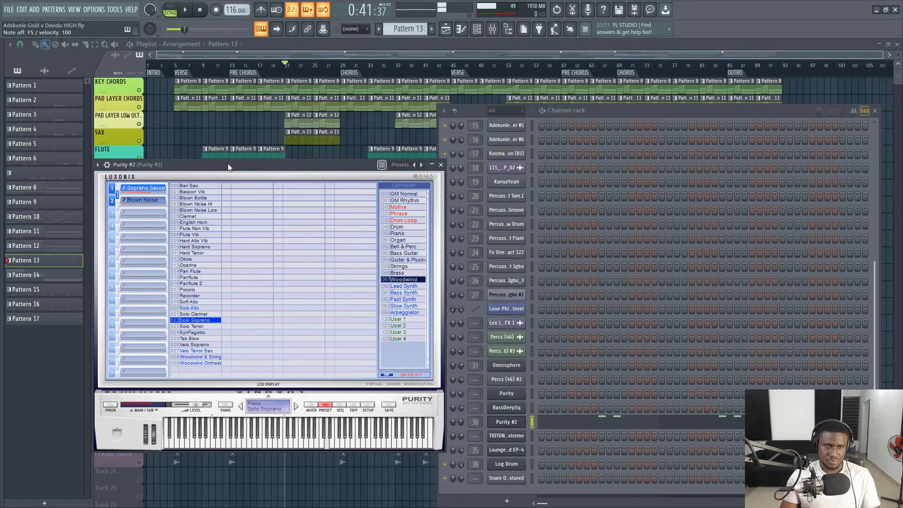
# Play the song from bar 21 while showing Purity #2's detailed settings, stop the playback, and view its mixer track.
pyautogui.press('space')
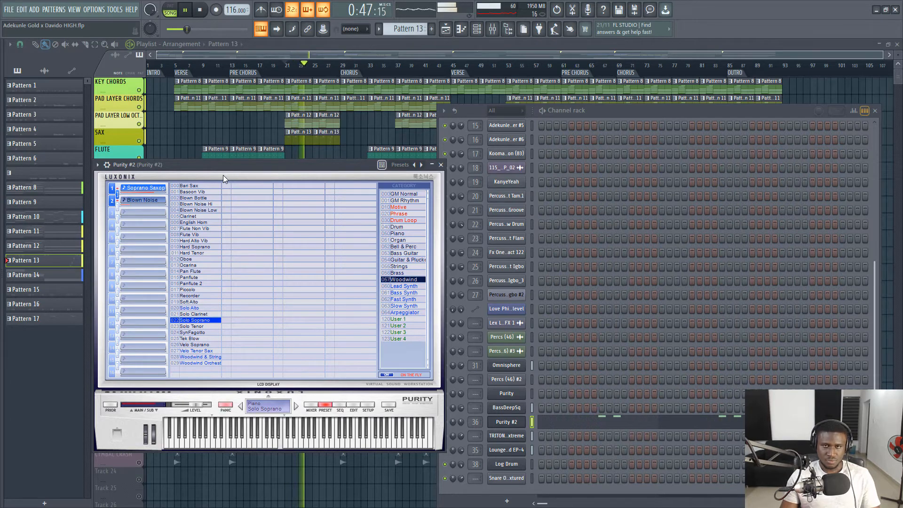
pyautogui.click(107, 165)
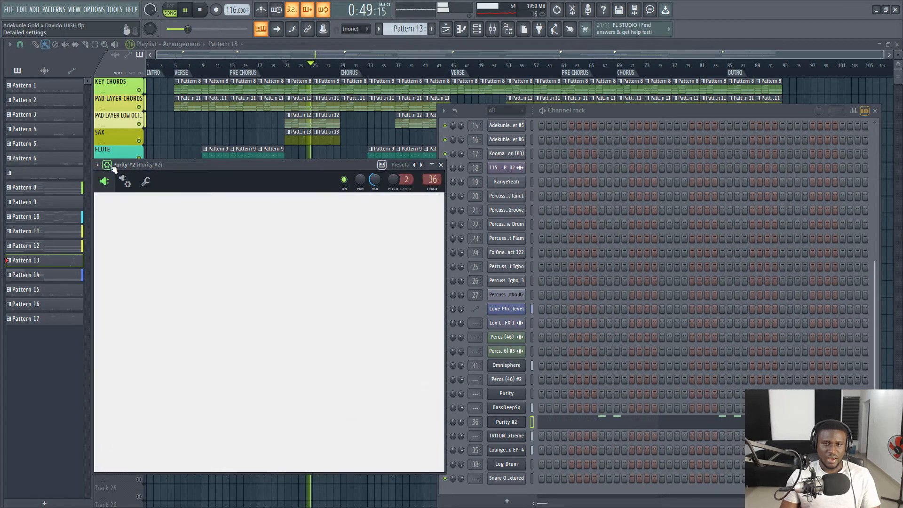
pyautogui.press('space')
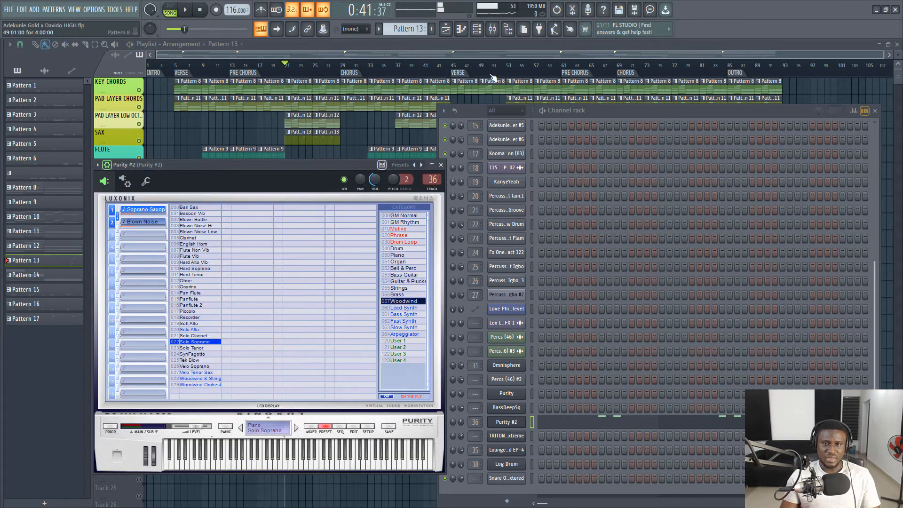
pyautogui.click(492, 31)
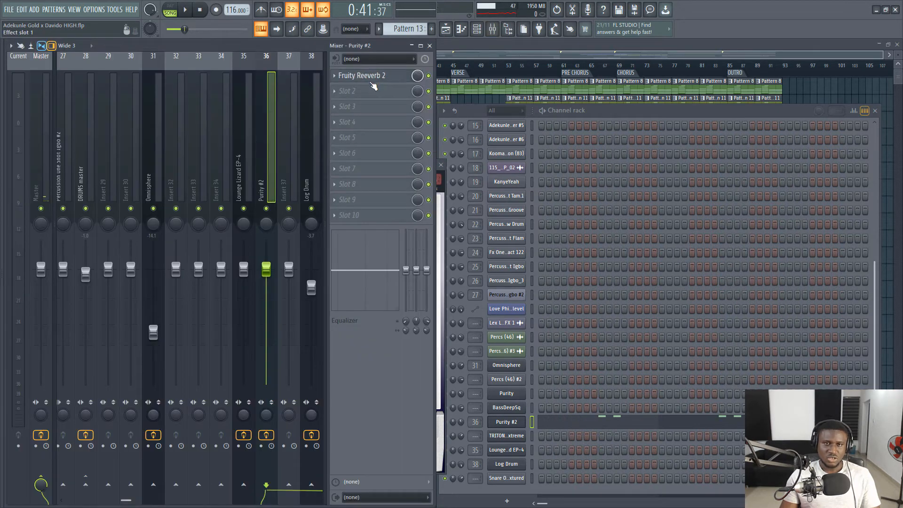
# Show the Fruity Reeverb 2 settings on Purity #2's mixer track, and play the song from bar 21 in the playlist.
pyautogui.click(372, 81)
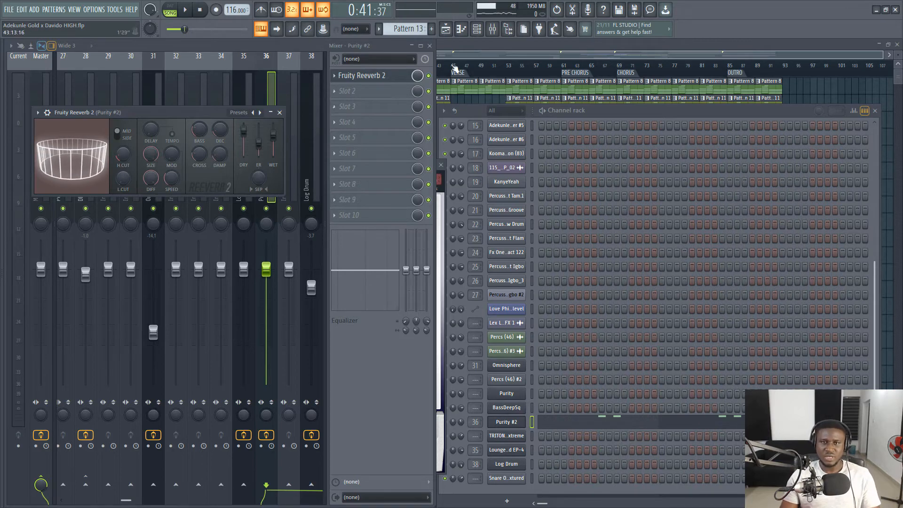
pyautogui.press('F5')
pyautogui.press('space')
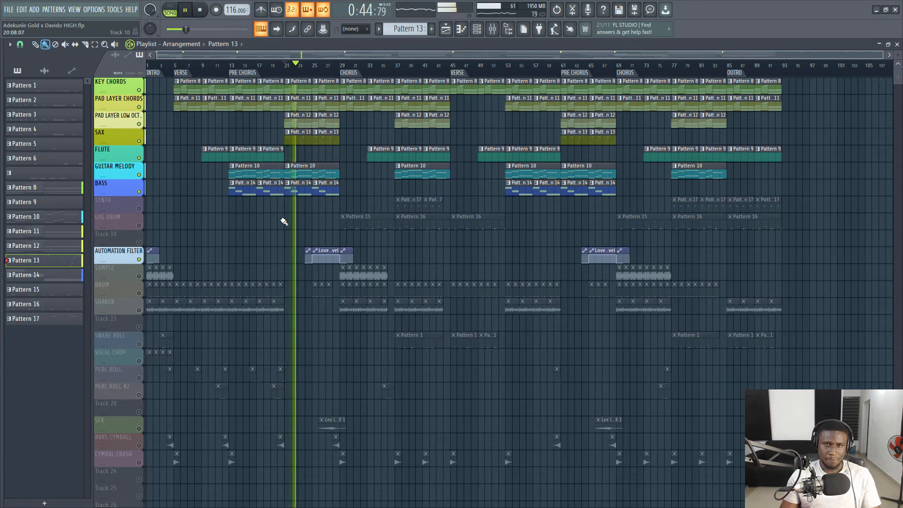
pyautogui.press('space')
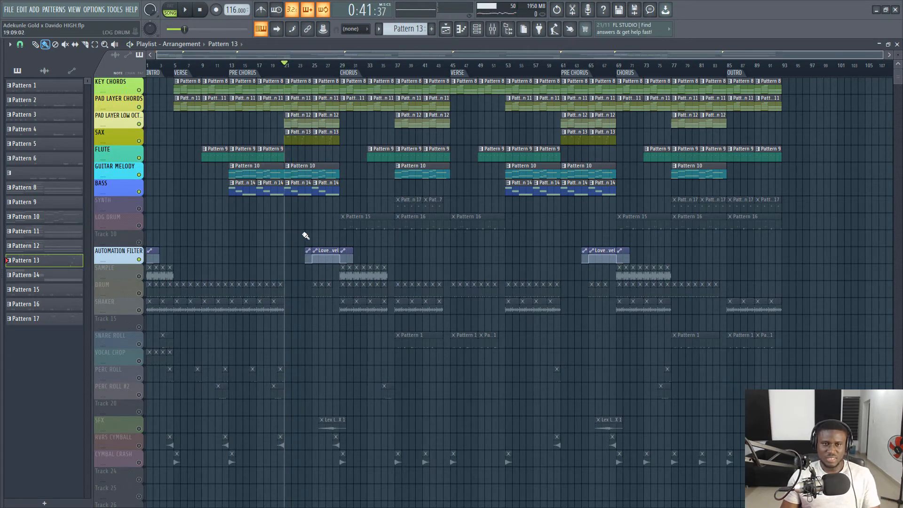
# Unmute the SYNTH track and play the song from bar 37.
pyautogui.click(139, 209)
pyautogui.click(397, 75)
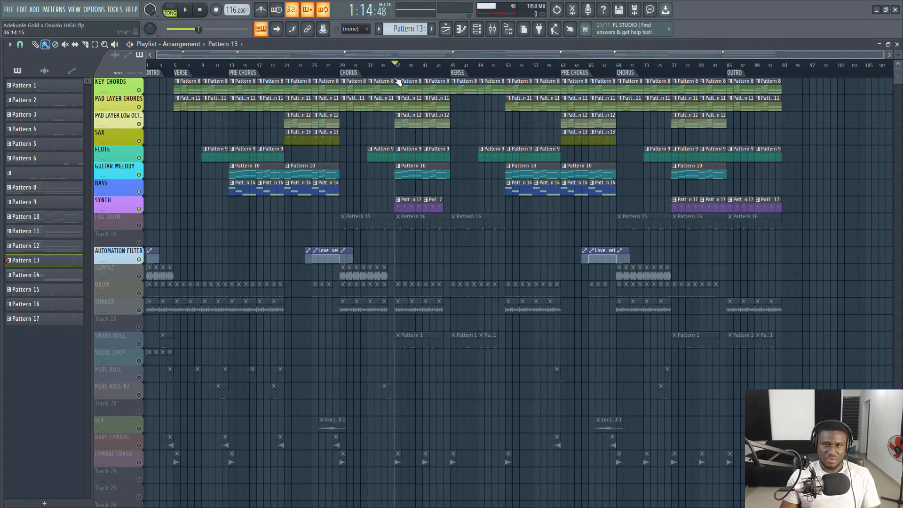
pyautogui.press('space')
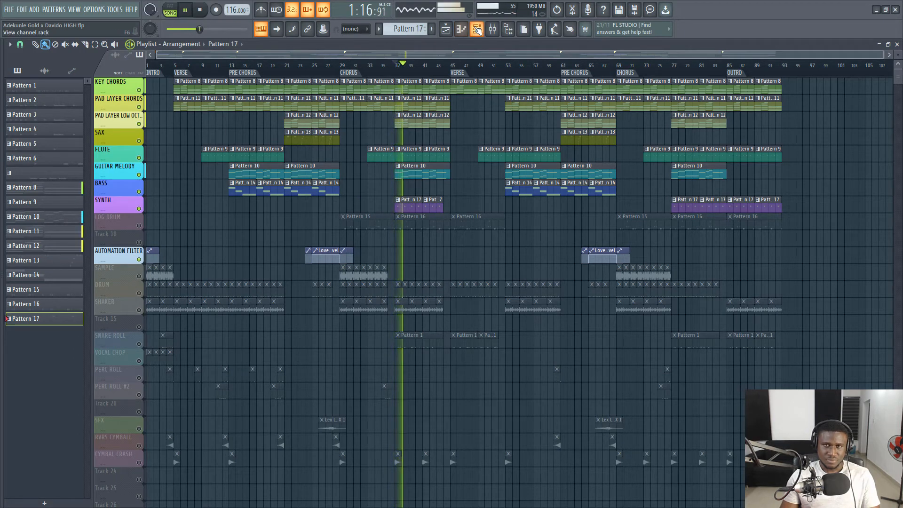
# View Pattern 17's TRITON_Extreme #2 notes in the piano roll, stop the playback, and return to the playlist.
pyautogui.press('F6')
pyautogui.scroll(1, 555, 374)
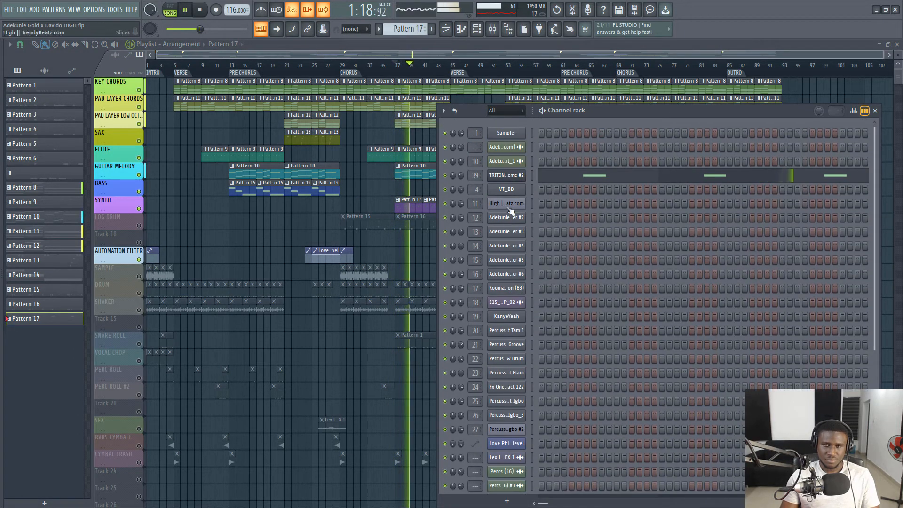
pyautogui.click(570, 178)
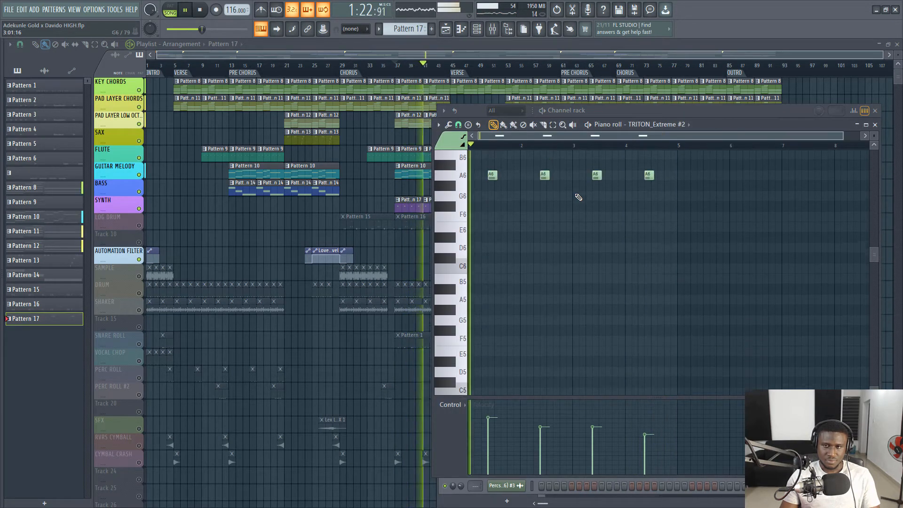
pyautogui.scroll(3, 583, 197)
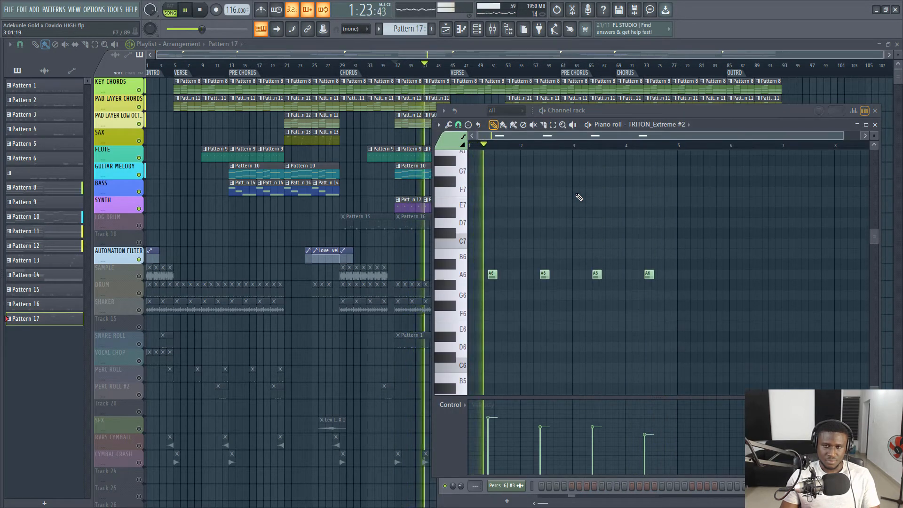
pyautogui.click(136, 150)
pyautogui.press('space')
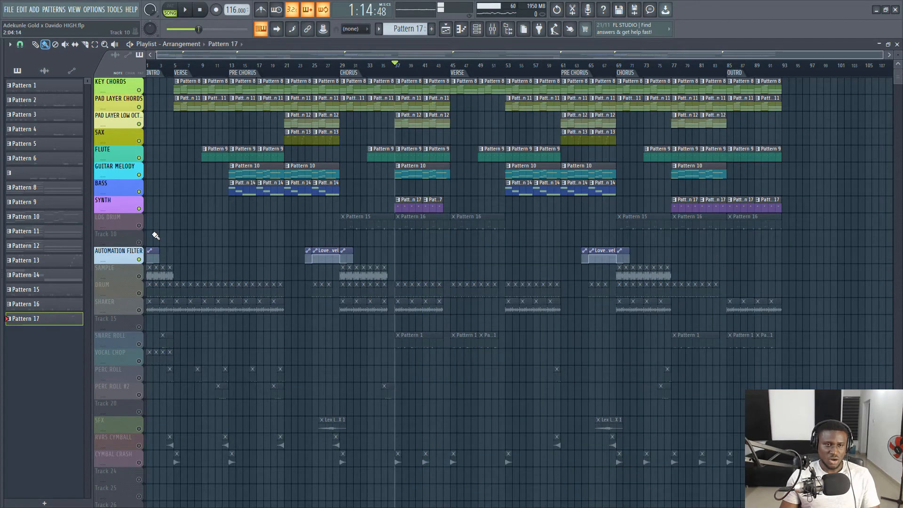
# Unmute the LOG DRUM track and show the Fruity DX10 synth settings of the Log Drum channel in Pattern 16.
pyautogui.click(139, 226)
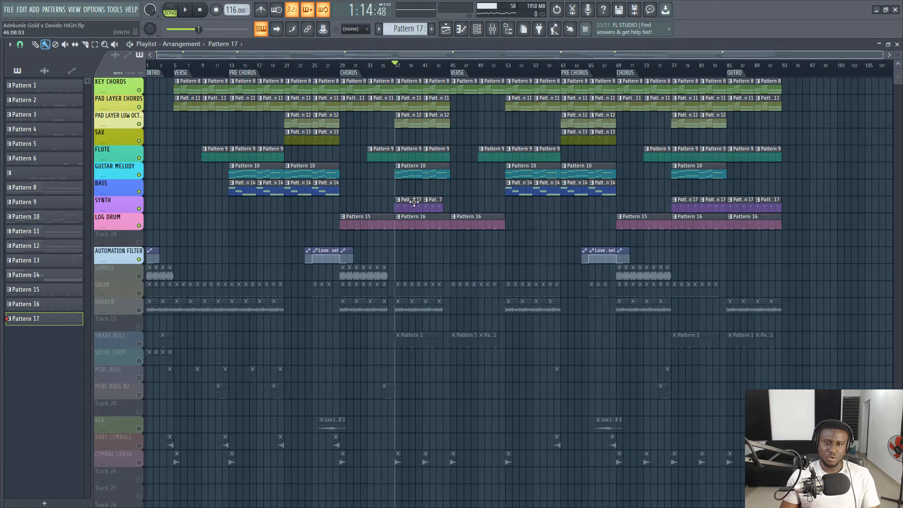
pyautogui.click(428, 222)
pyautogui.click(477, 29)
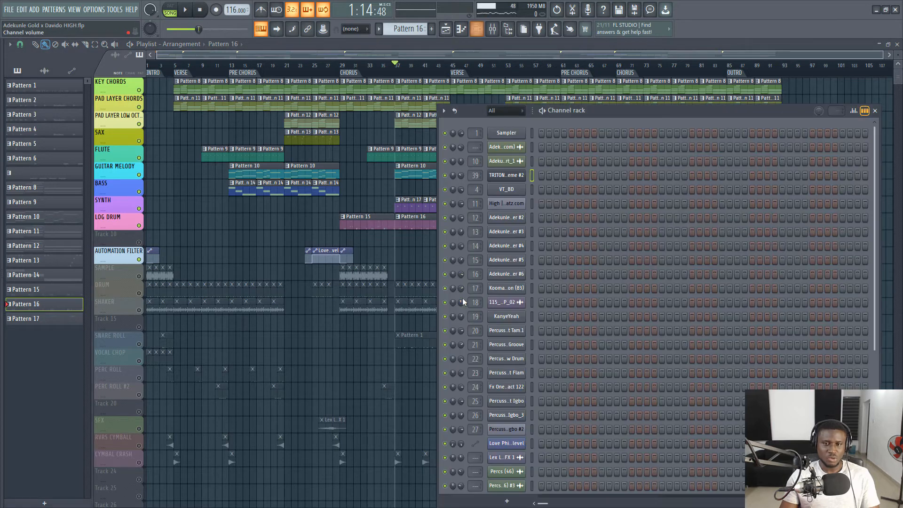
pyautogui.scroll(-5, 595, 379)
pyautogui.click(516, 468)
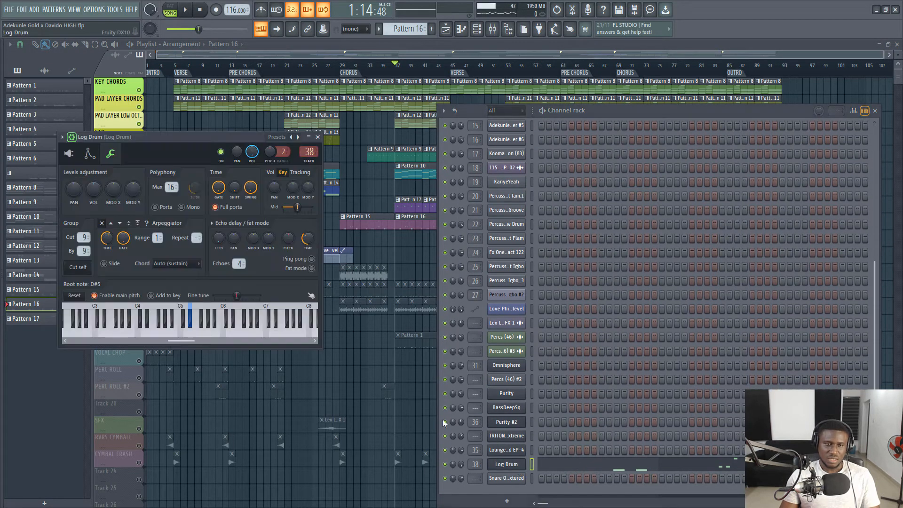
pyautogui.click(68, 154)
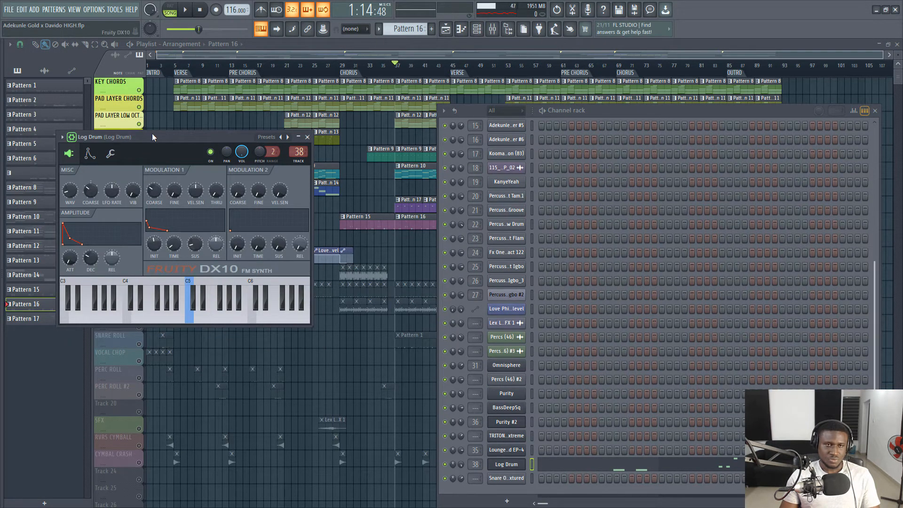
pyautogui.moveTo(152, 136); pyautogui.dragTo(208, 189)
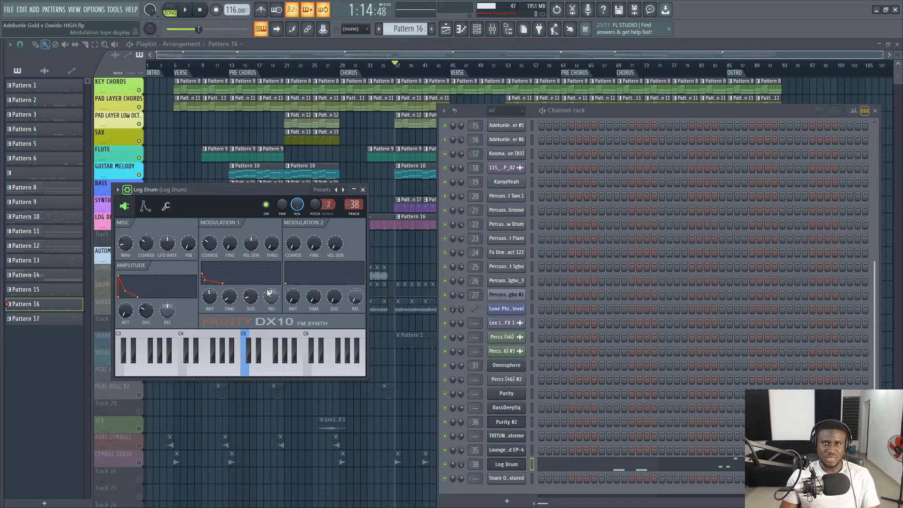
# Open the Log Drum channel's piano roll and examine the notes in the opening bars of Pattern 16.
pyautogui.click(590, 467)
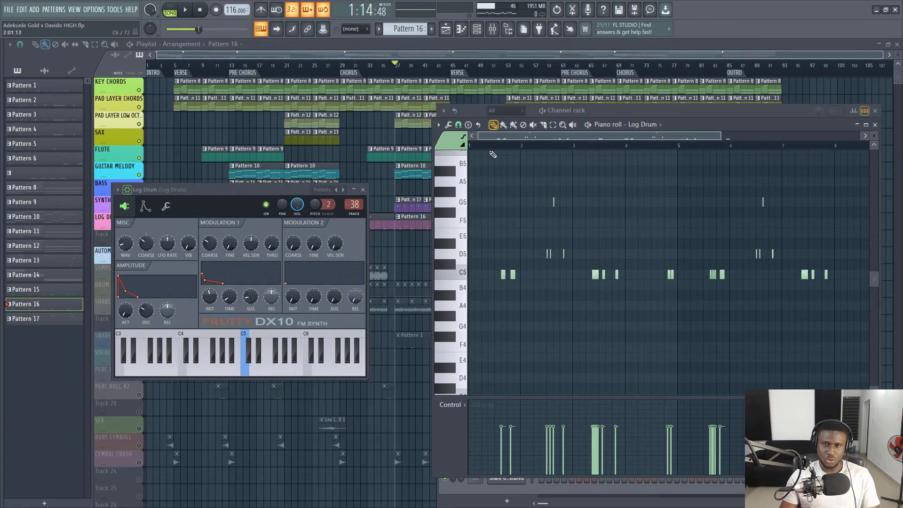
pyautogui.scroll(8, 489, 151)
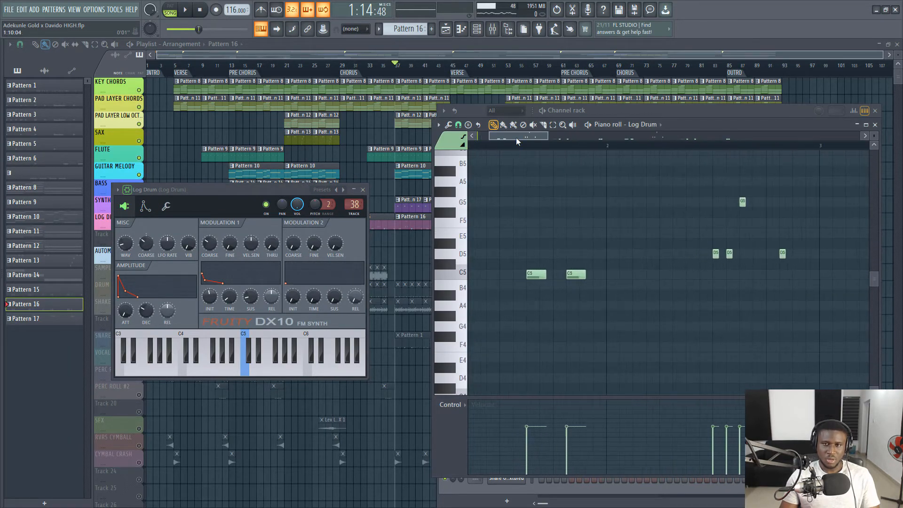
pyautogui.moveTo(516, 137); pyautogui.dragTo(475, 146)
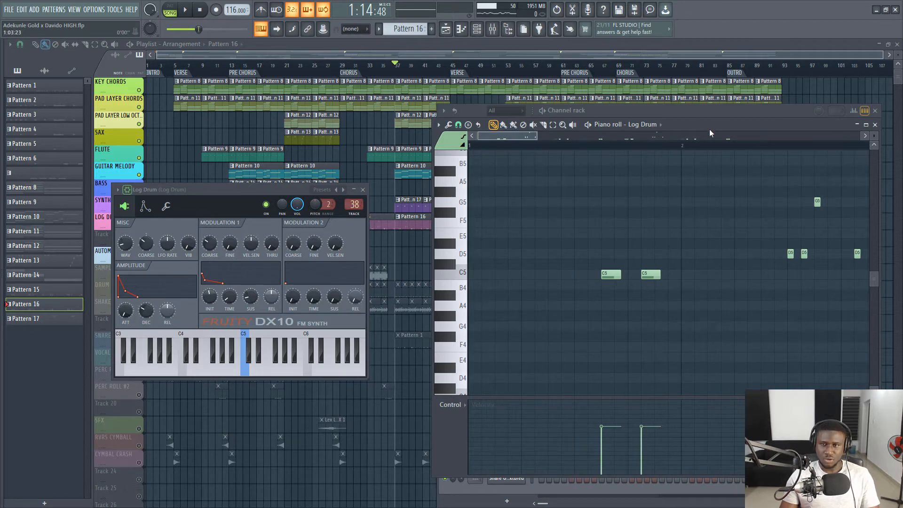
pyautogui.scroll(3, 647, 169)
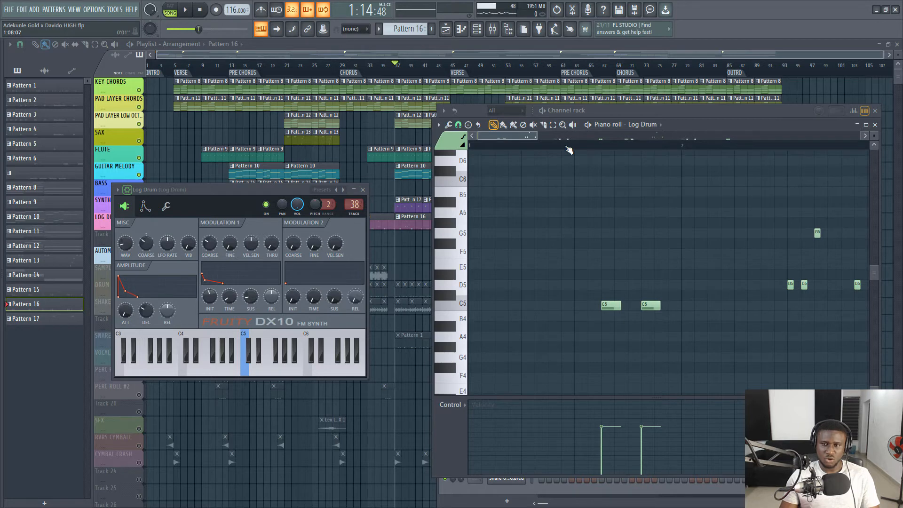
pyautogui.scroll(-1, 569, 149)
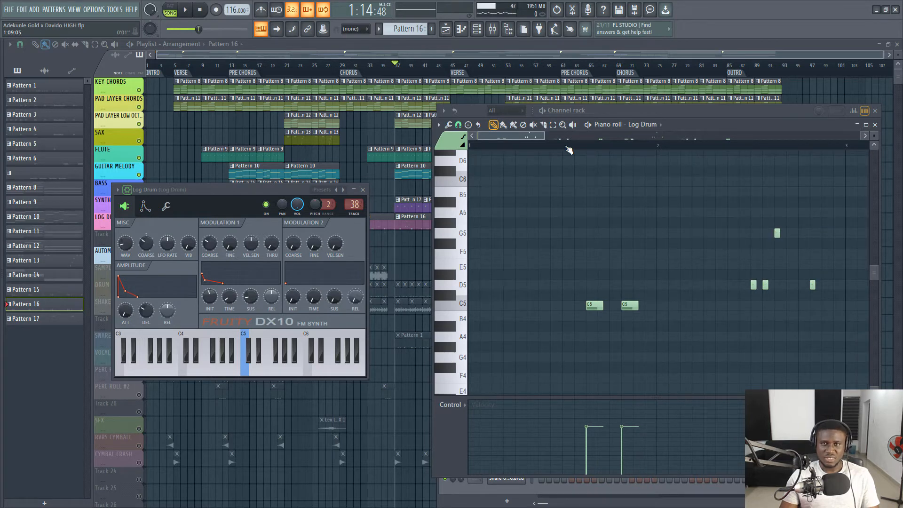
# Play the song from bar 37 while following the Log Drum notes to the pattern's end, stop it, and close all the windows.
pyautogui.press('space')
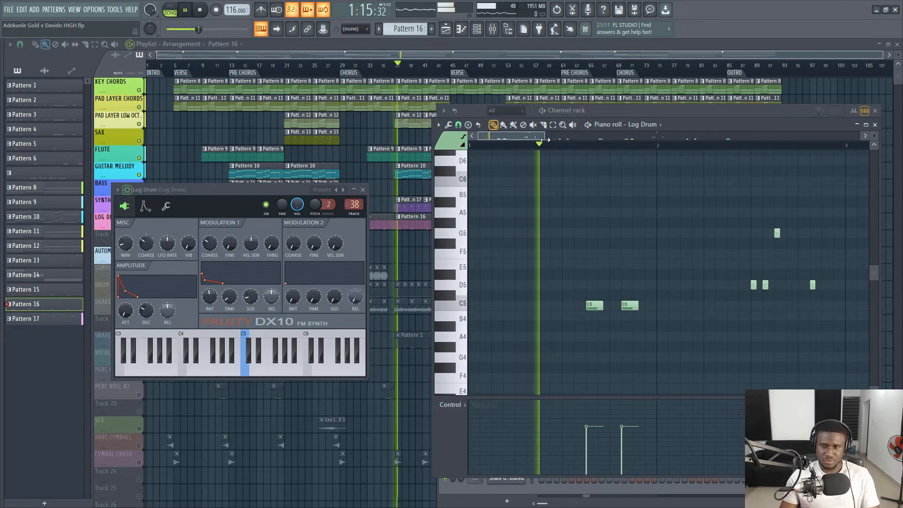
pyautogui.moveTo(535, 137); pyautogui.dragTo(745, 151)
pyautogui.press('space')
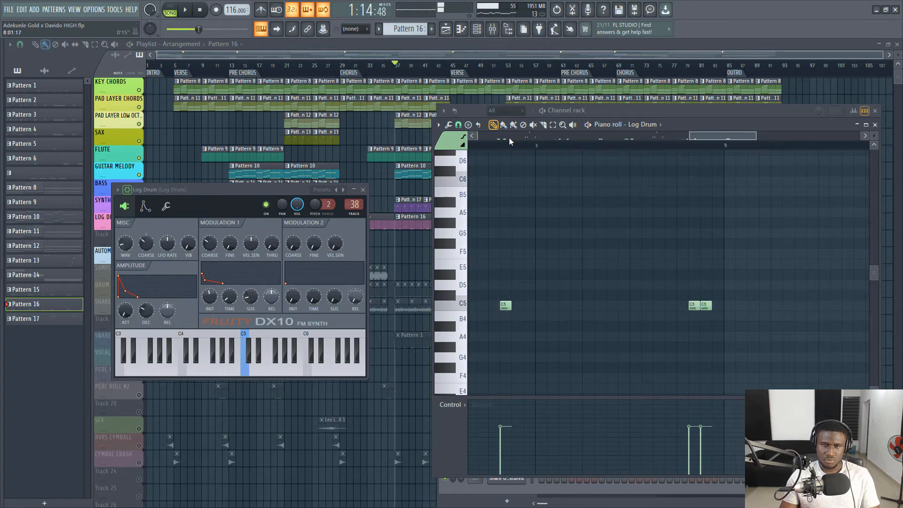
pyautogui.press('F12')
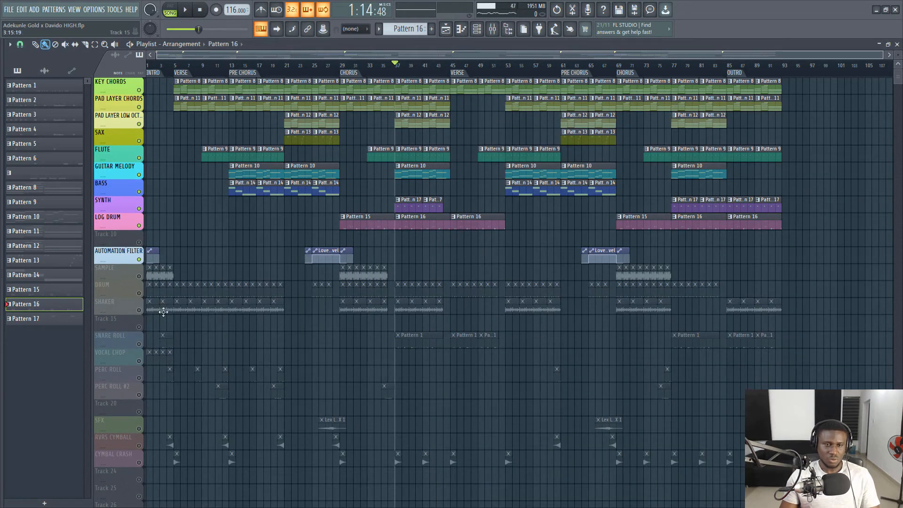
# Unmute the SAMPLE track and move the song position to the start of the arrangement.
pyautogui.click(144, 282)
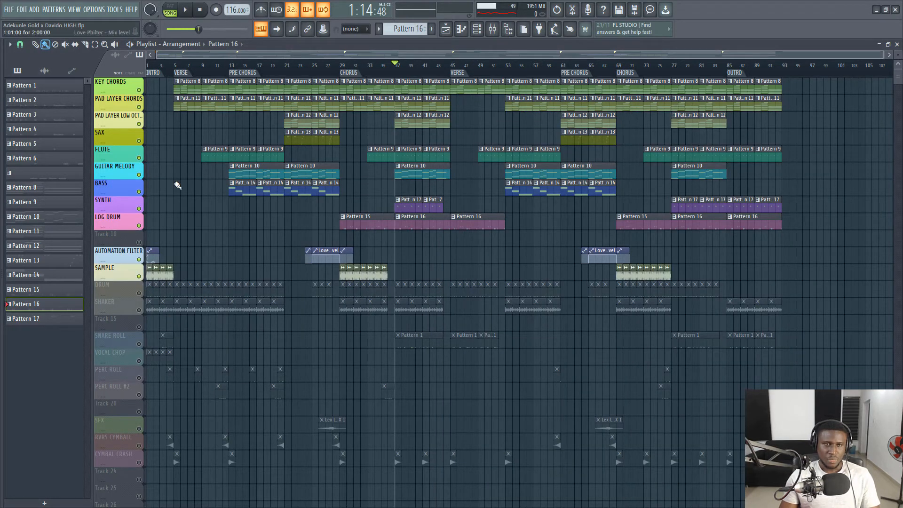
pyautogui.click(166, 69)
pyautogui.click(146, 66)
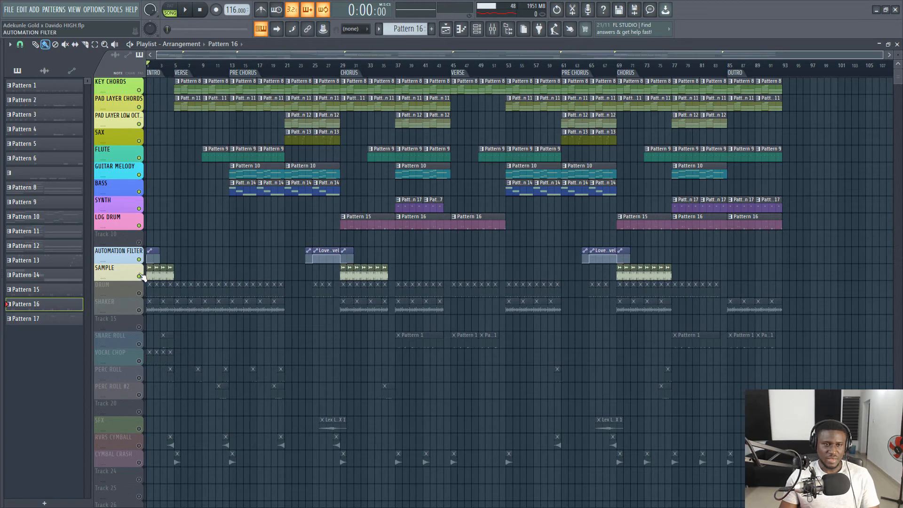
# View the channel settings and waveform of the first audio clip on the SAMPLE track, and close them.
pyautogui.doubleClick(159, 274)
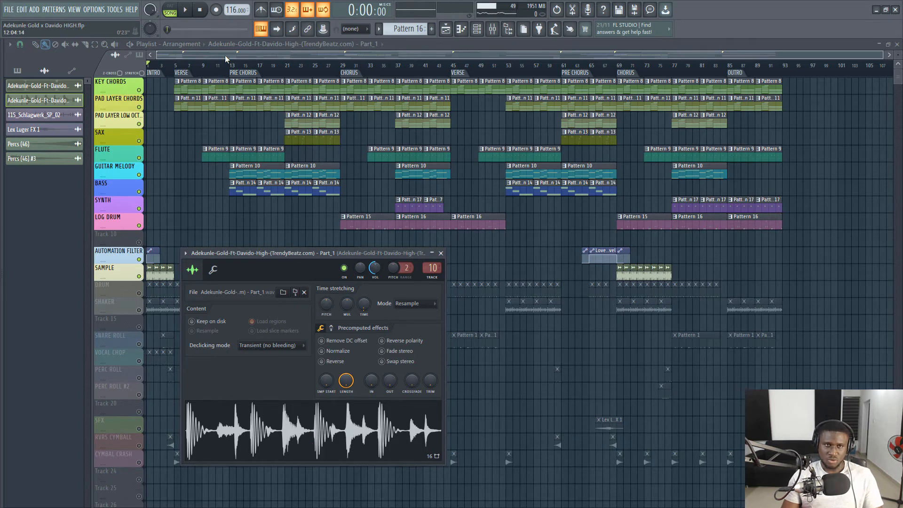
pyautogui.press('Escape')
# Unmute the DRUM and SHAKER tracks in the playlist.
pyautogui.click(139, 294)
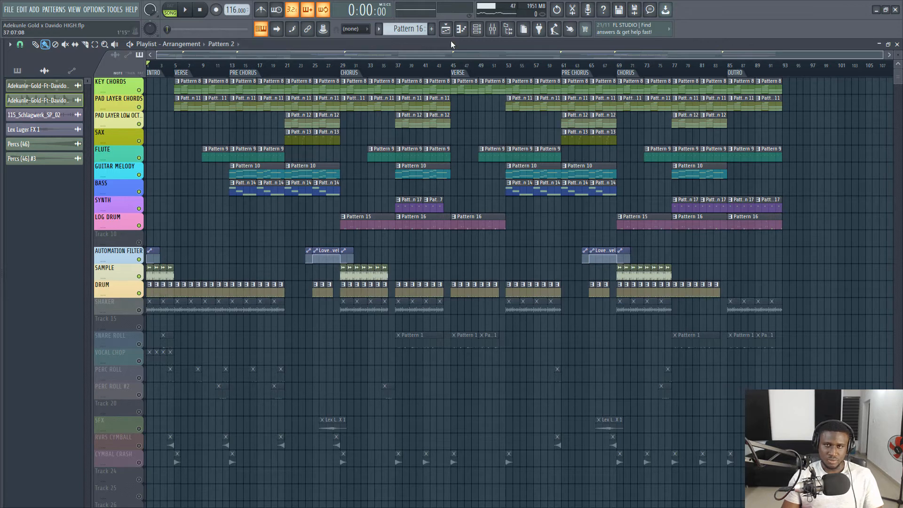
pyautogui.click(140, 311)
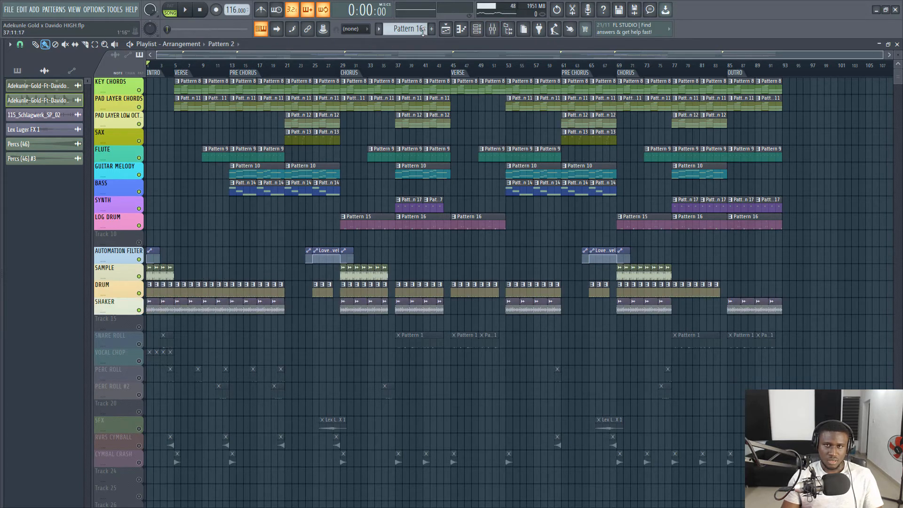
pyautogui.click(476, 29)
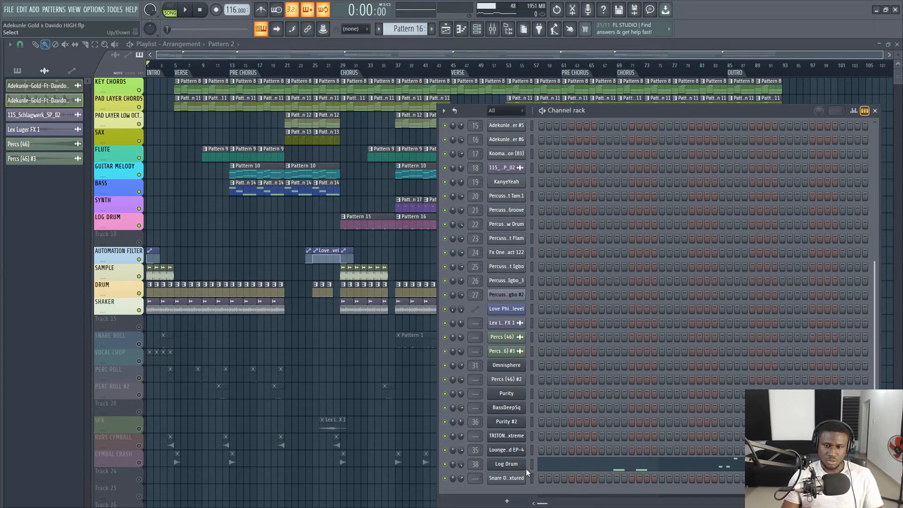
pyautogui.press('F6')
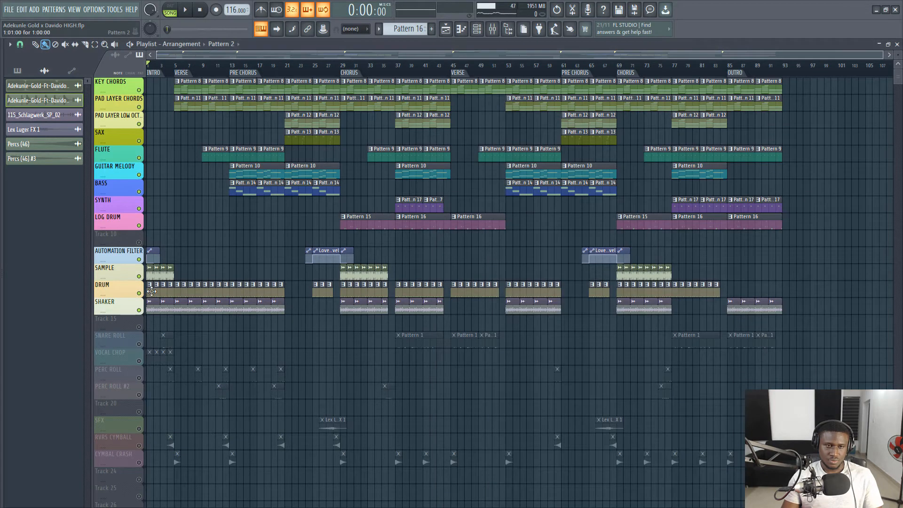
# Show the steps of the DRUM track's Pattern 2 in the channel rack, play the song from the start, and stop it.
pyautogui.click(151, 292)
pyautogui.click(480, 29)
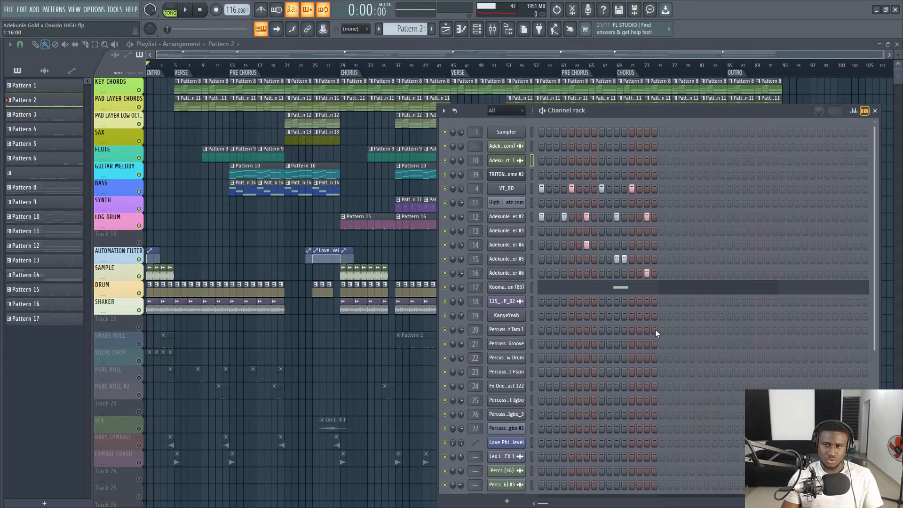
pyautogui.press('space')
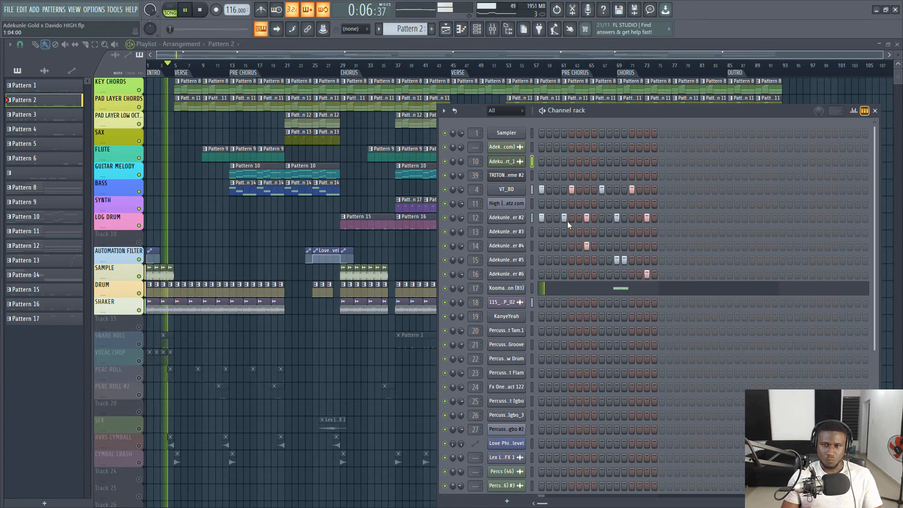
pyautogui.press('space')
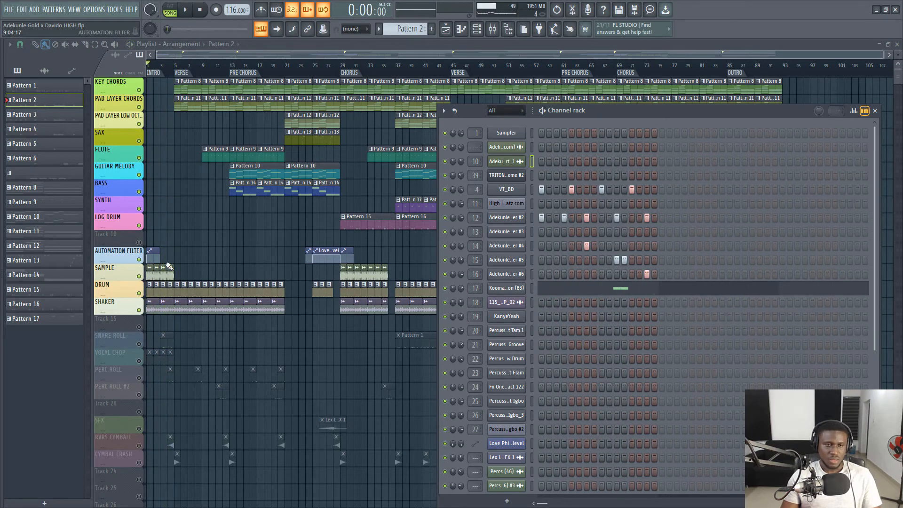
# Unmute the VOCAL CHOP track, hide the channel rack, and play the song from the start.
pyautogui.scroll(-1, 165, 339)
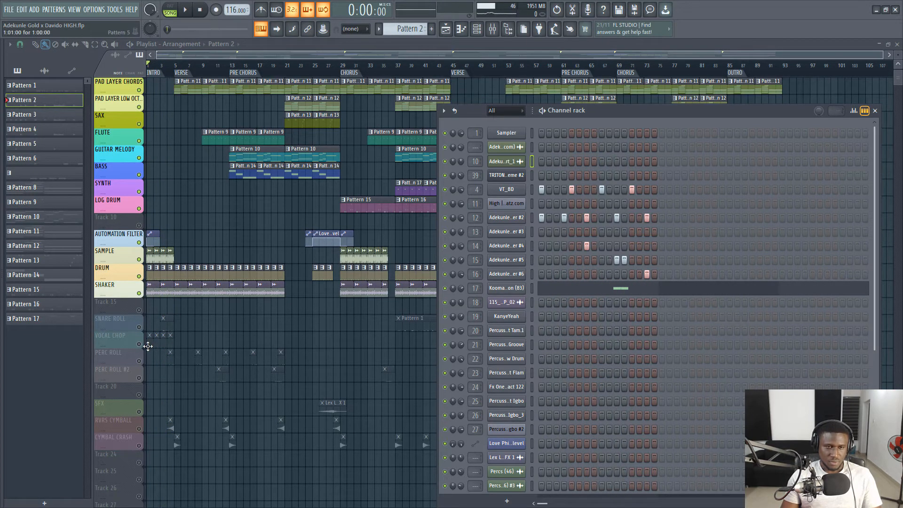
pyautogui.click(145, 347)
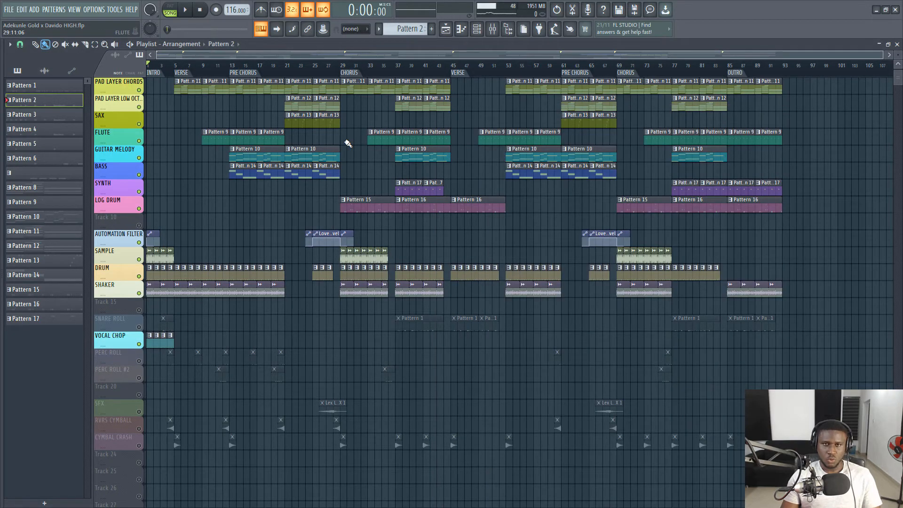
pyautogui.press('space')
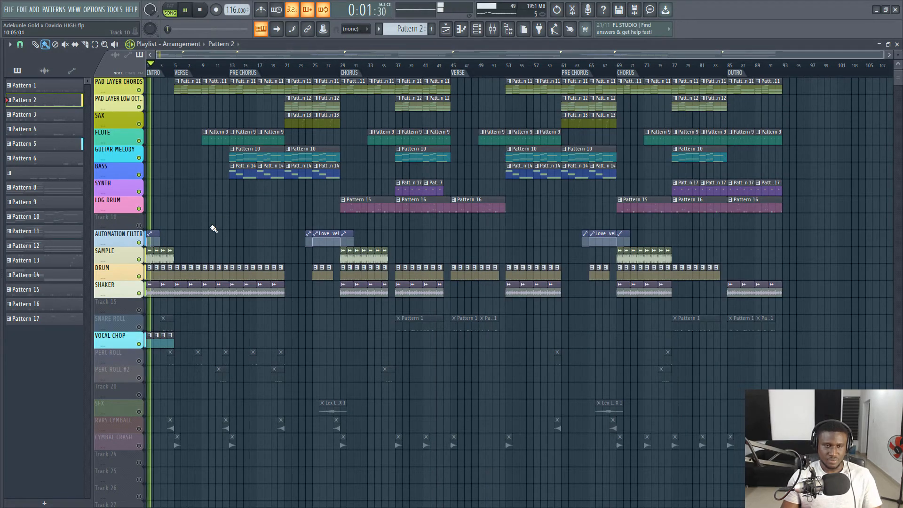
# Stop playback, unmute the SNARE ROLL track, and play the song from the start.
pyautogui.press('space')
pyautogui.click(140, 327)
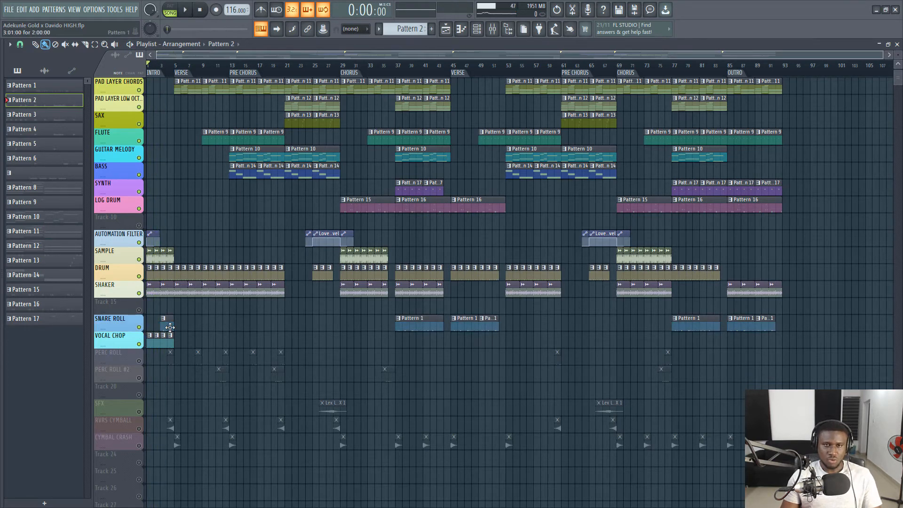
pyautogui.press('space')
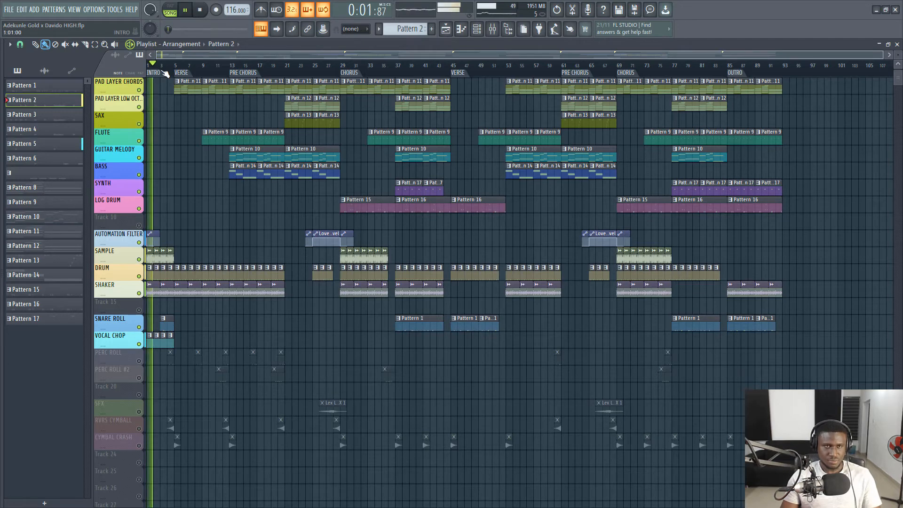
# Select the SNARE ROLL track's Pattern 1, show the Snare One Shot Live Textured notes in the piano roll from their beginning, and stop playback.
pyautogui.scroll(4, 163, 72)
pyautogui.moveTo(202, 57); pyautogui.dragTo(131, 53)
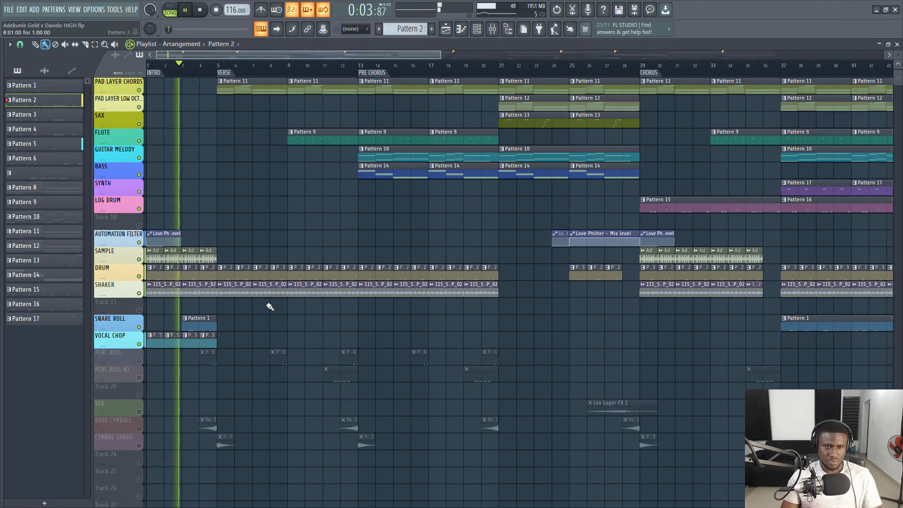
pyautogui.click(196, 320)
pyautogui.click(477, 29)
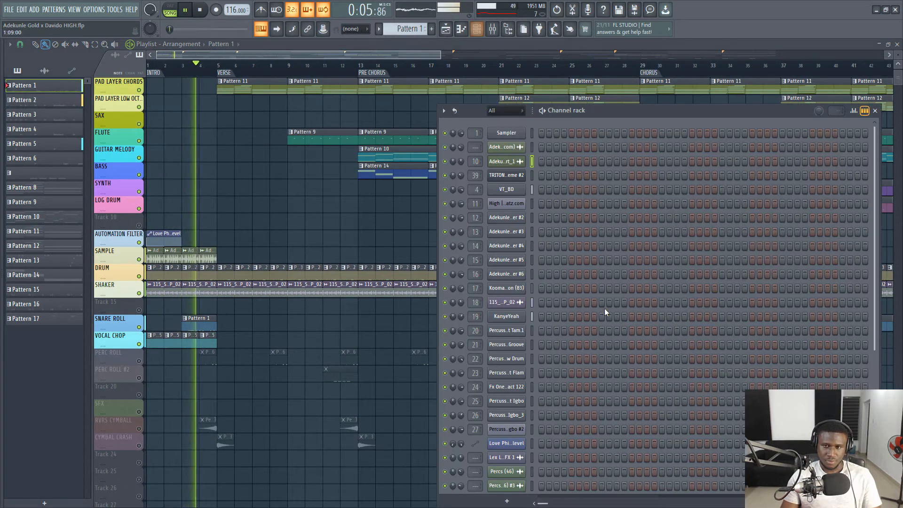
pyautogui.scroll(-3, 606, 312)
pyautogui.click(601, 478)
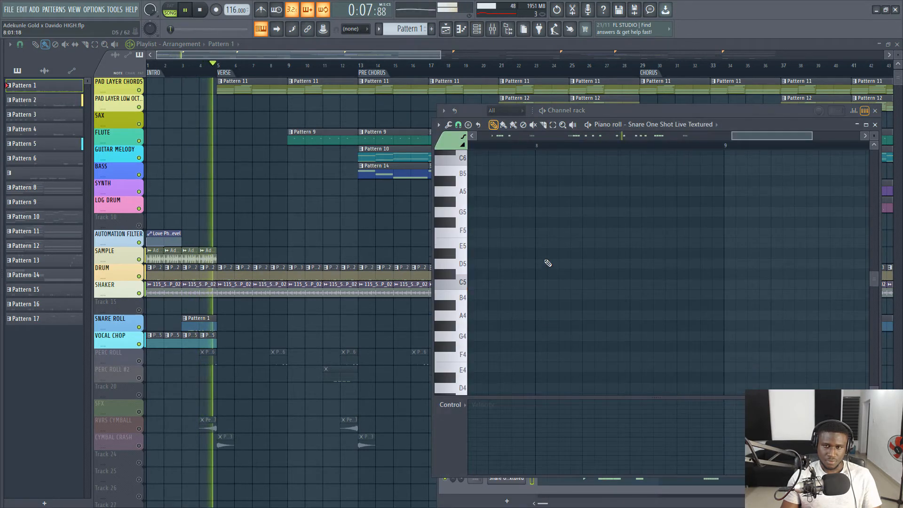
pyautogui.moveTo(748, 135); pyautogui.dragTo(417, 147)
pyautogui.scroll(-3, 527, 145)
pyautogui.press('space')
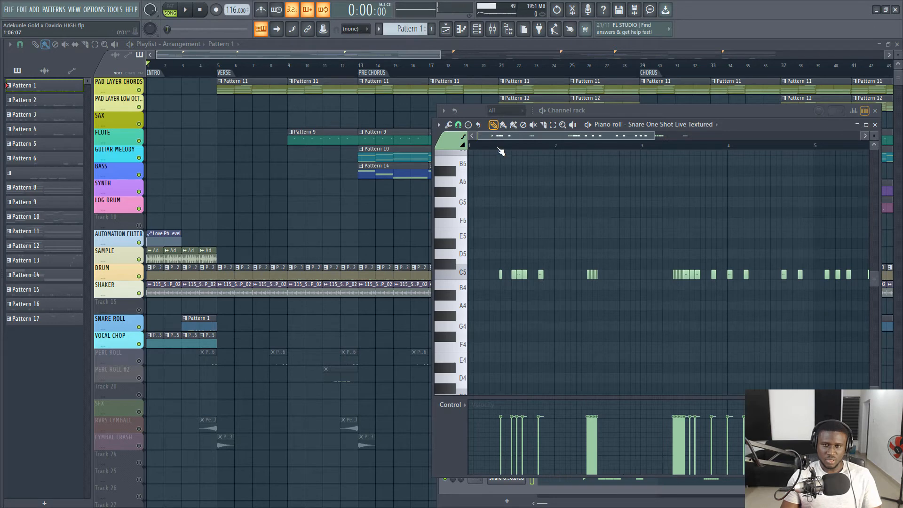
# Play the song from the start while examining the snare roll notes, stop it, and return to the full playlist.
pyautogui.press('space')
pyautogui.scroll(-2, 491, 150)
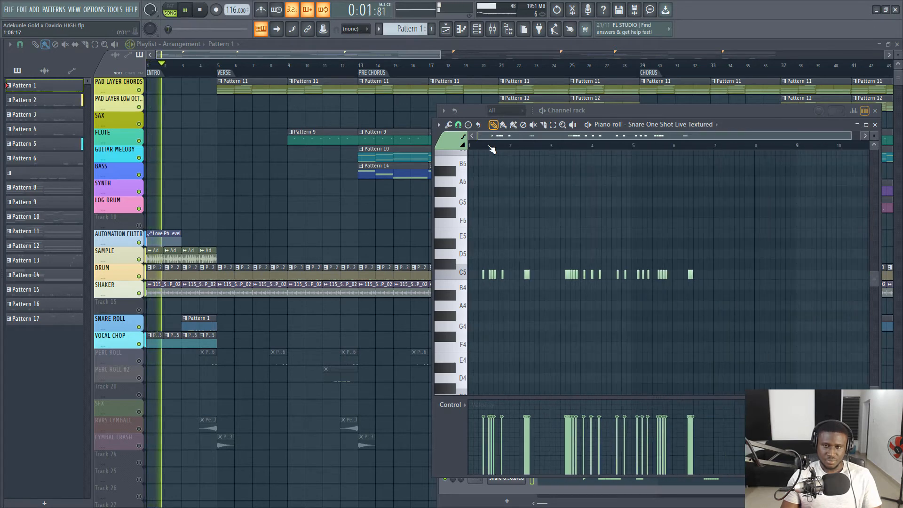
pyautogui.scroll(4, 491, 150)
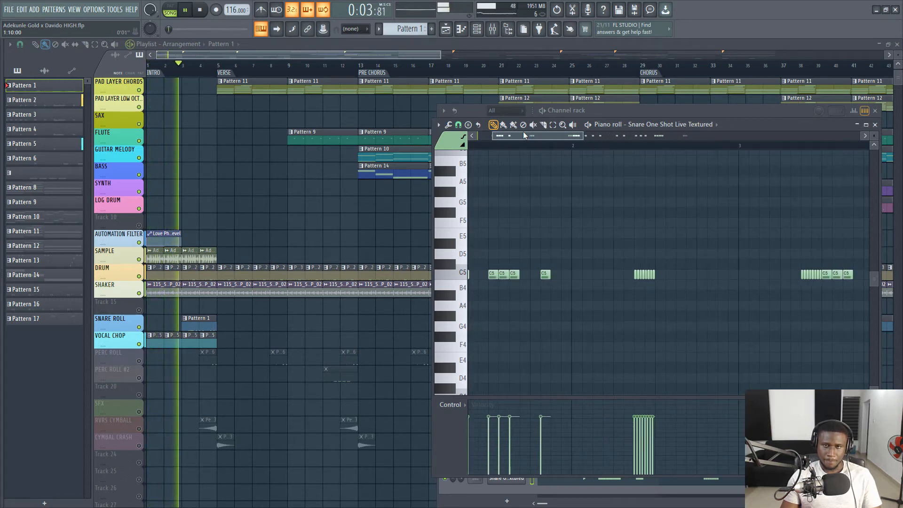
pyautogui.moveTo(524, 135); pyautogui.dragTo(646, 137)
pyautogui.press('space')
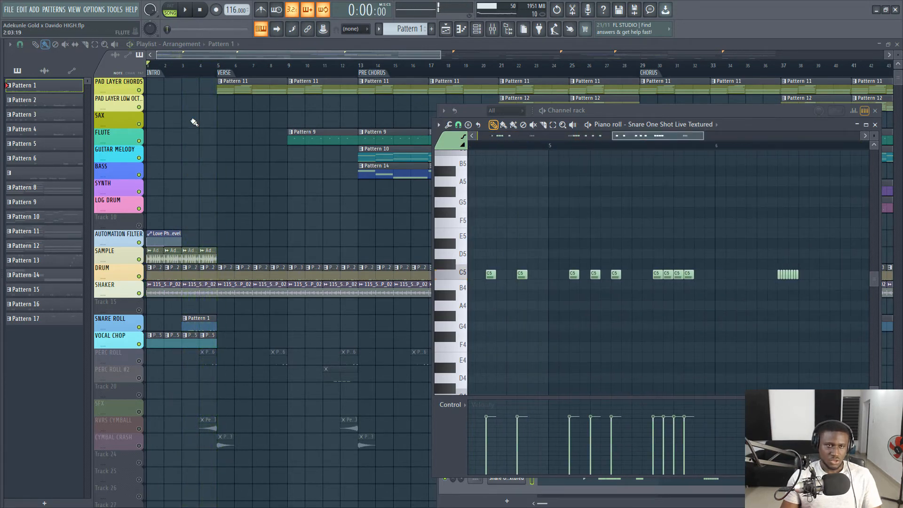
pyautogui.click(280, 57)
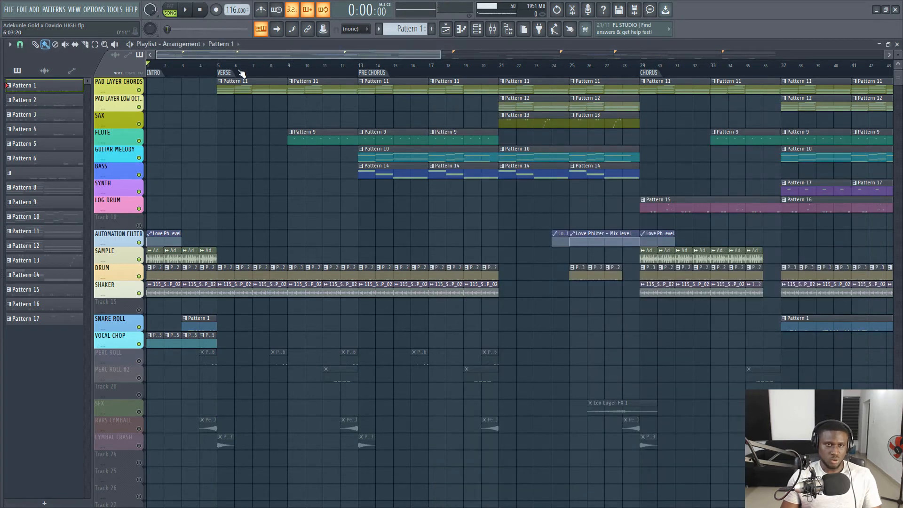
# Unmute the PERC ROLL track, show its Pattern 6 steps in the channel rack, and play and stop the passage leading into the verse.
pyautogui.scroll(-3, 207, 69)
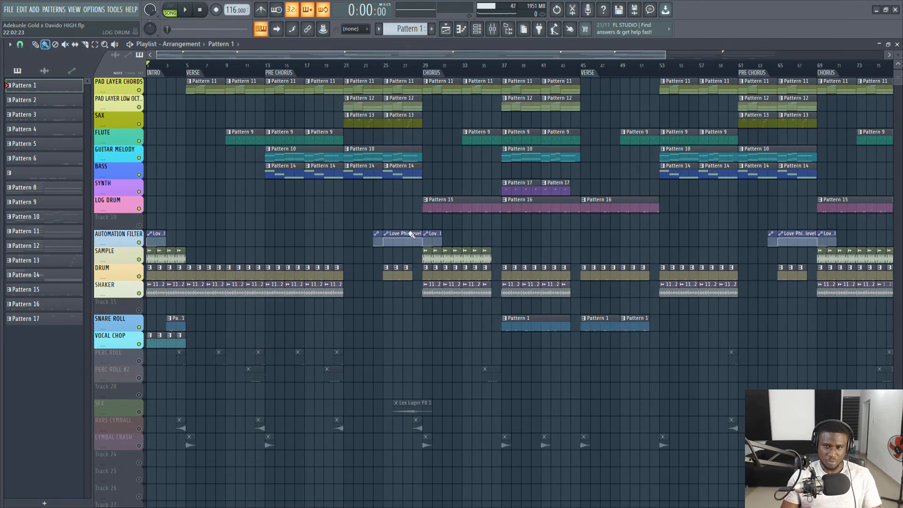
pyautogui.scroll(1, 500, 225)
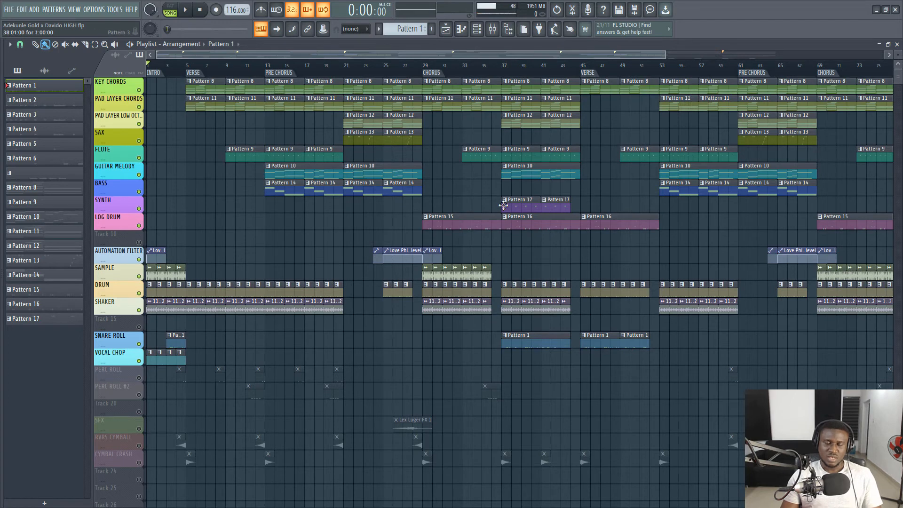
pyautogui.click(139, 378)
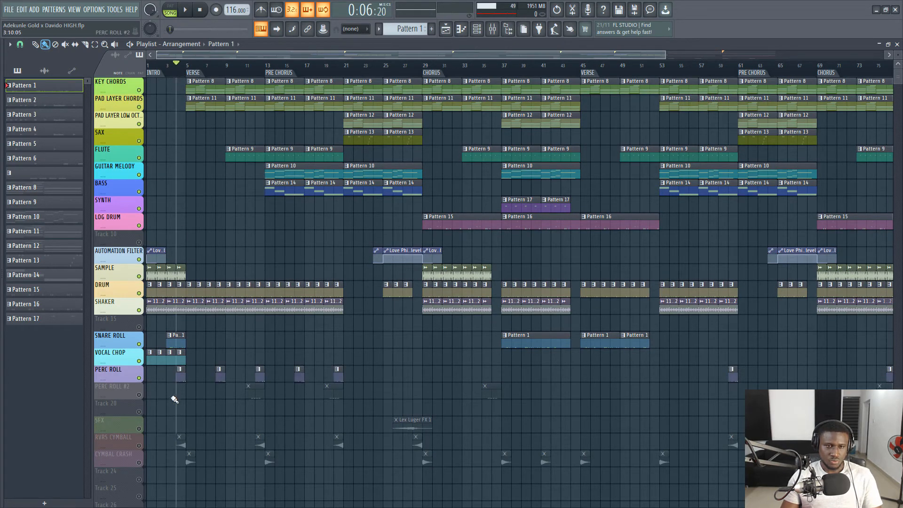
pyautogui.click(182, 379)
pyautogui.click(477, 30)
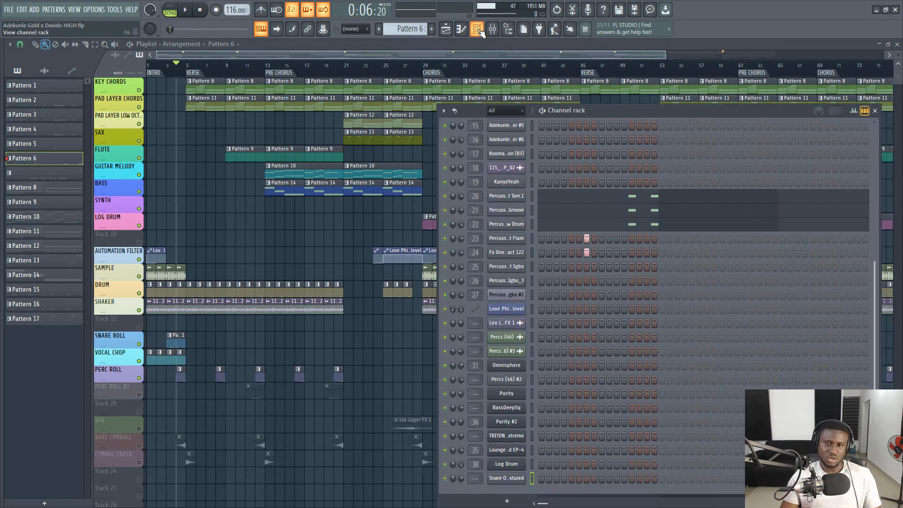
pyautogui.press('space')
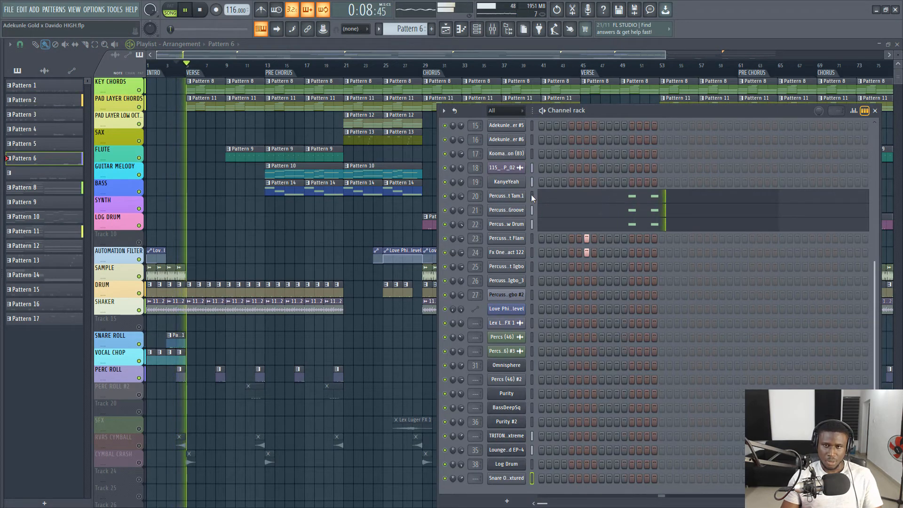
pyautogui.press('space')
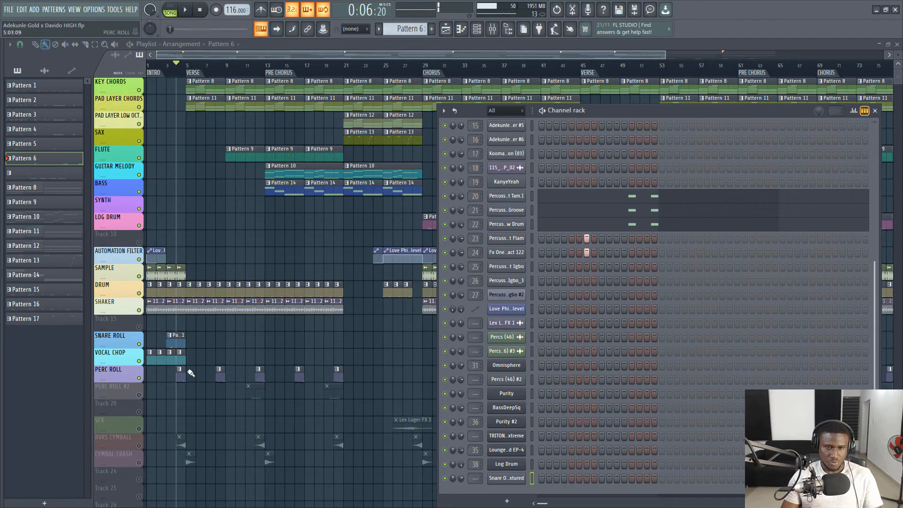
# Unmute the PERC ROLL #2 track and play the song from its first clip at bar 11.
pyautogui.click(138, 394)
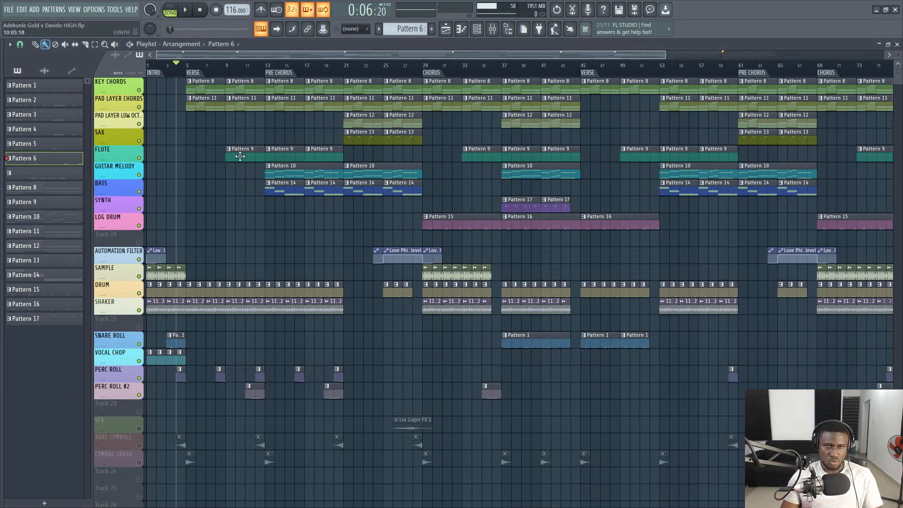
pyautogui.click(254, 74)
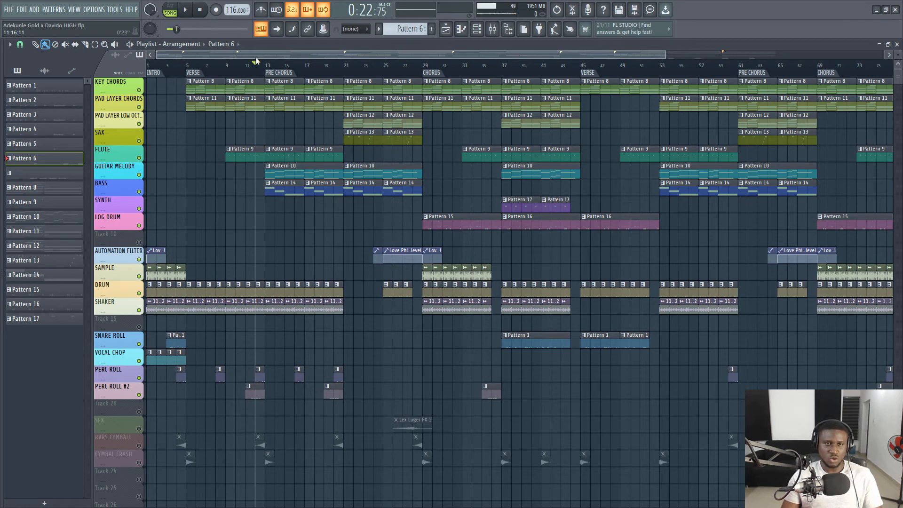
pyautogui.click(252, 69)
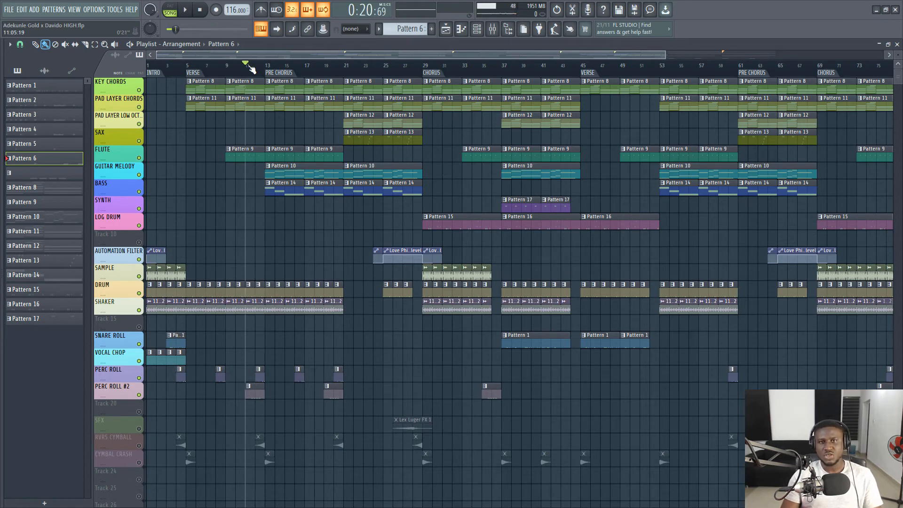
pyautogui.press('space')
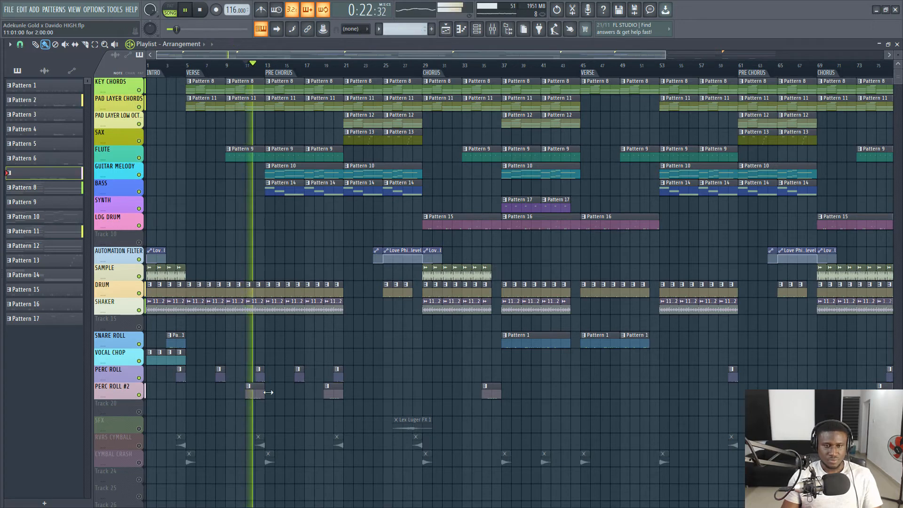
# Show the notes of the PERC ROLL #2 pattern in the channel rack, hide the rack, and stop playback.
pyautogui.click(479, 30)
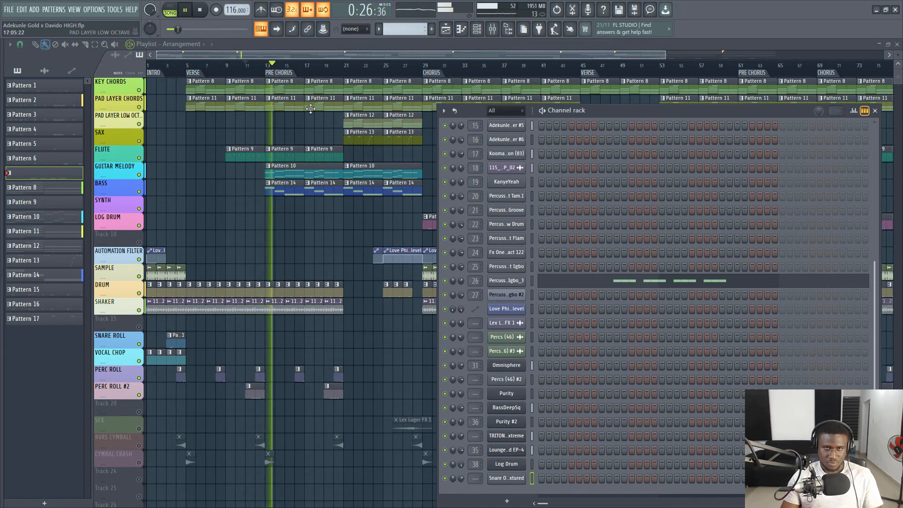
pyautogui.press('F6')
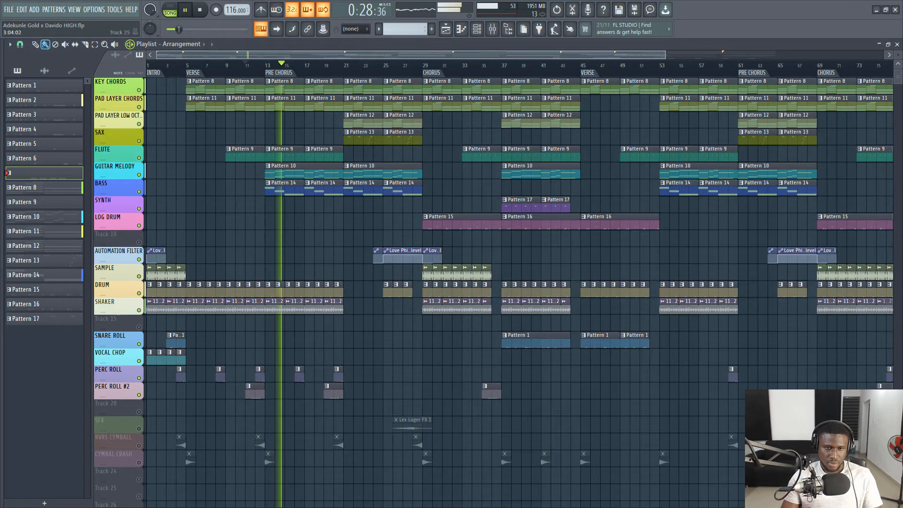
pyautogui.press('space')
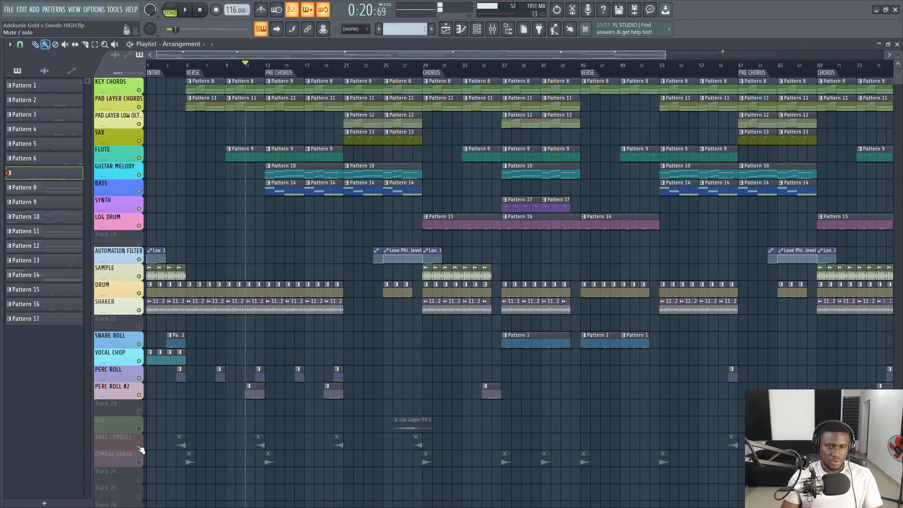
# Unmute the RVRS CYMBALL and CYMBAL CRASH tracks, play the song from bar 4, and stop it.
pyautogui.click(139, 446)
pyautogui.click(139, 463)
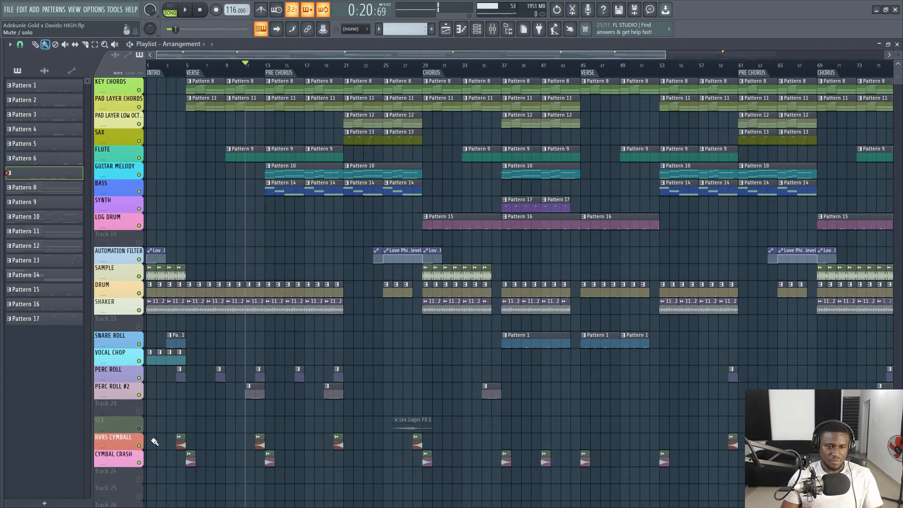
pyautogui.click(175, 74)
pyautogui.press('space')
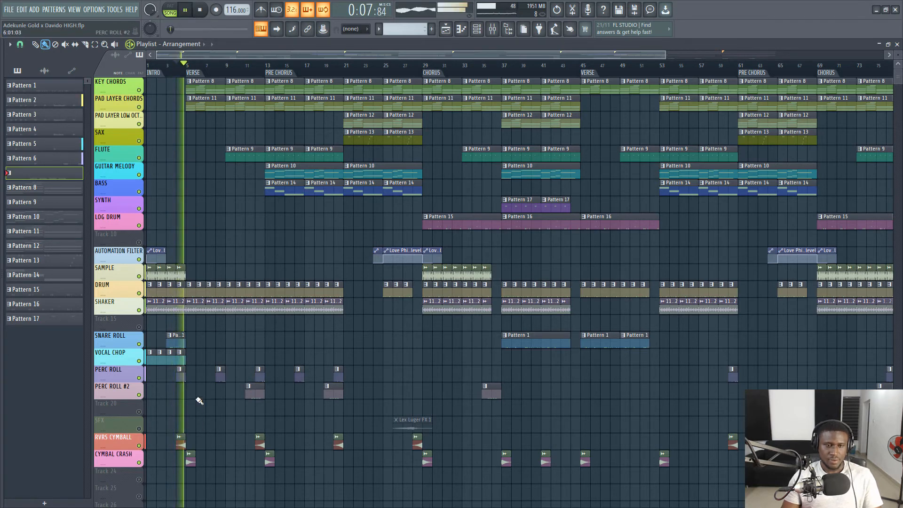
pyautogui.scroll(-1, 200, 400)
pyautogui.press('space')
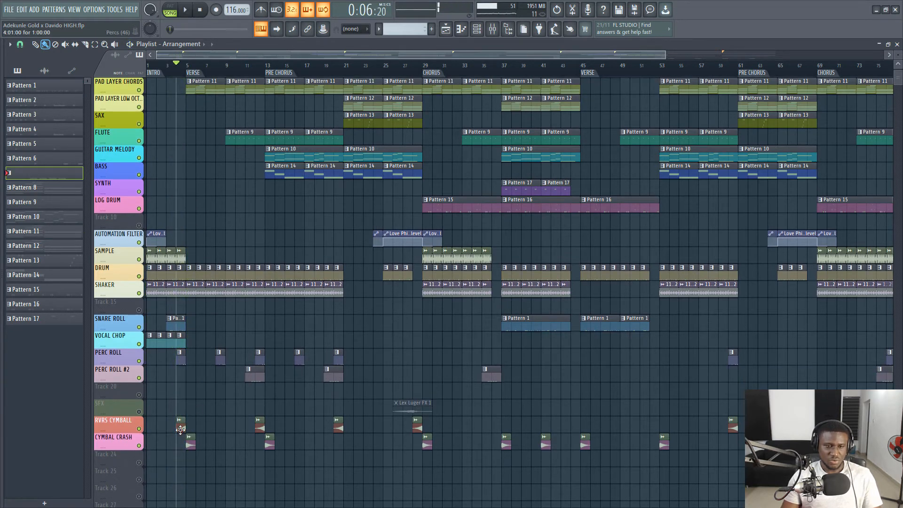
# Compare the channel settings and waveforms of the first RVRS CYMBALL clip and the first CYMBAL CRASH clip.
pyautogui.doubleClick(180, 430)
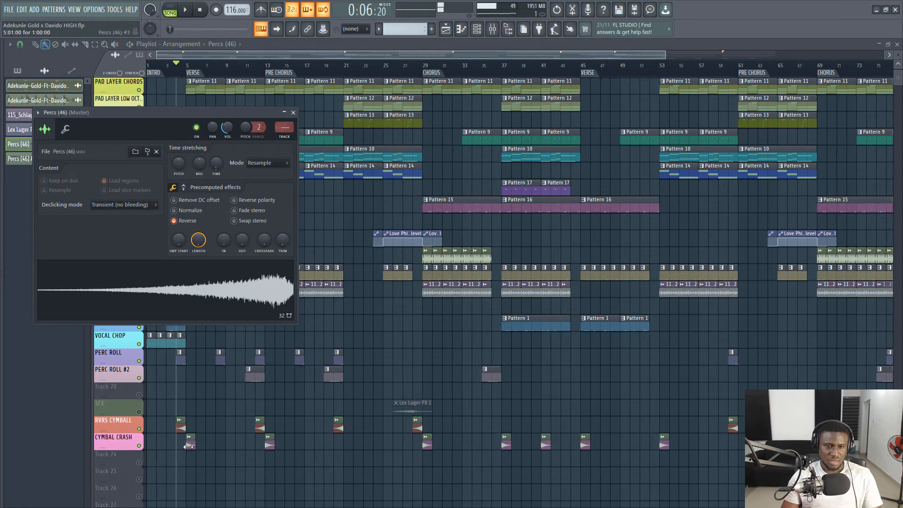
pyautogui.doubleClick(188, 446)
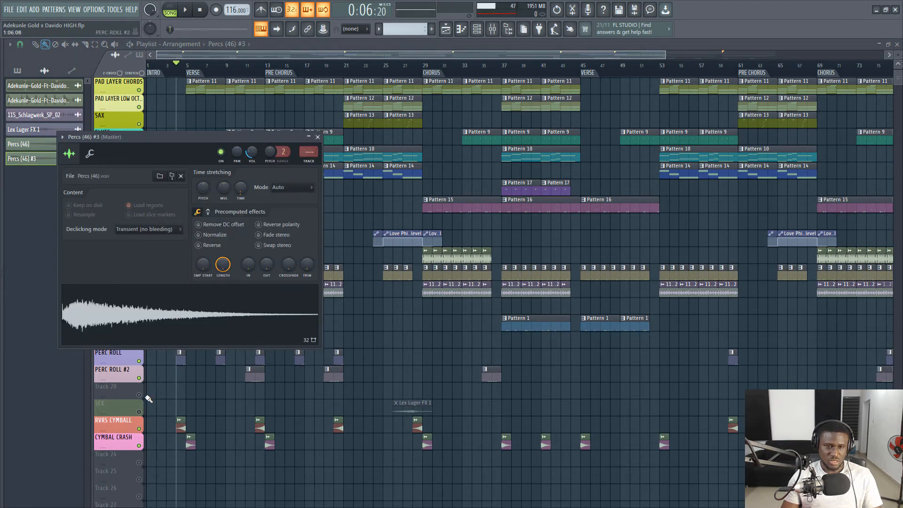
pyautogui.doubleClick(181, 426)
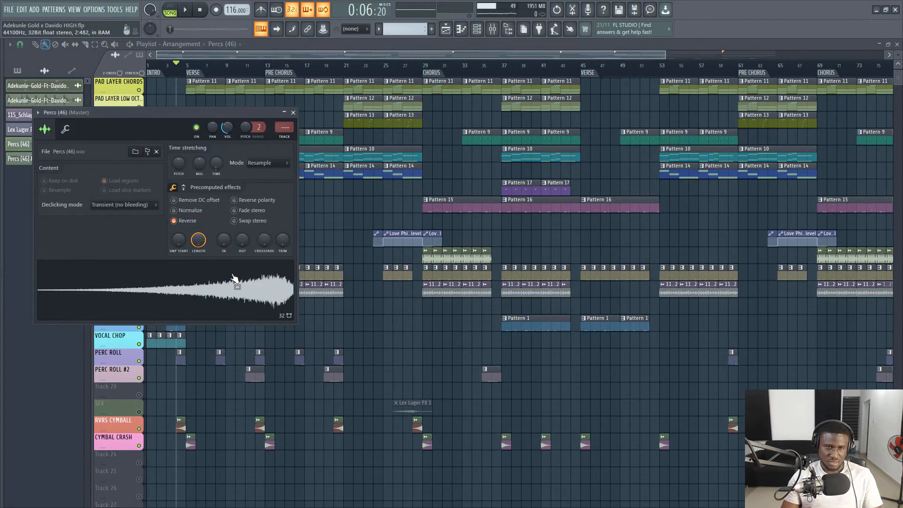
pyautogui.doubleClick(190, 445)
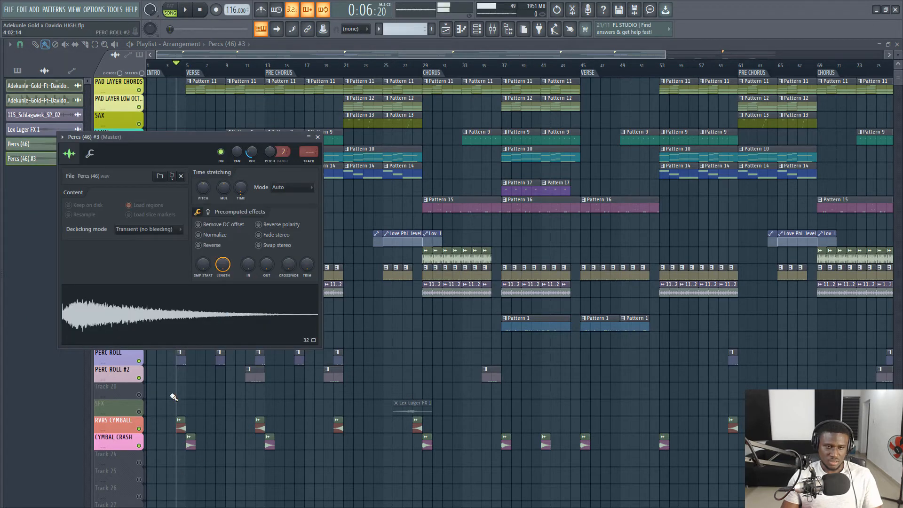
# Play the reversed cymbal and crash passage from bar 4, close the channel settings, and stop playback.
pyautogui.press('space')
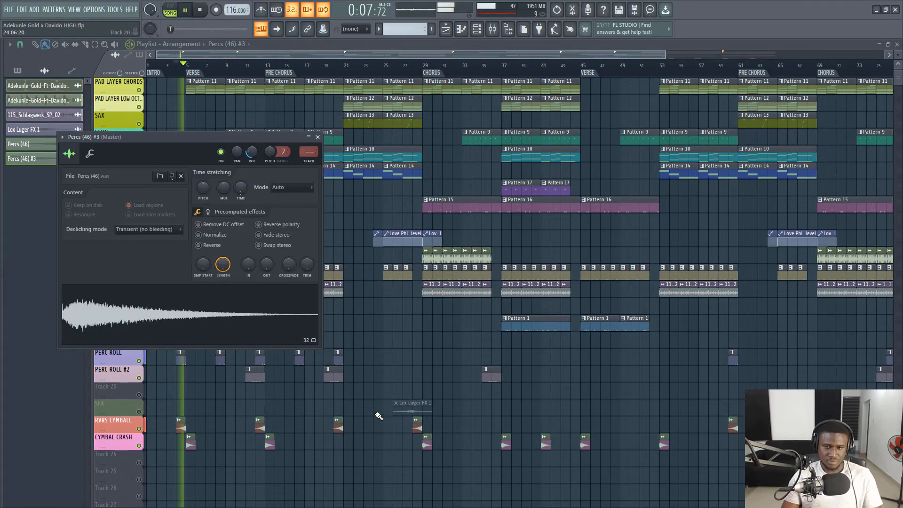
pyautogui.press('Escape')
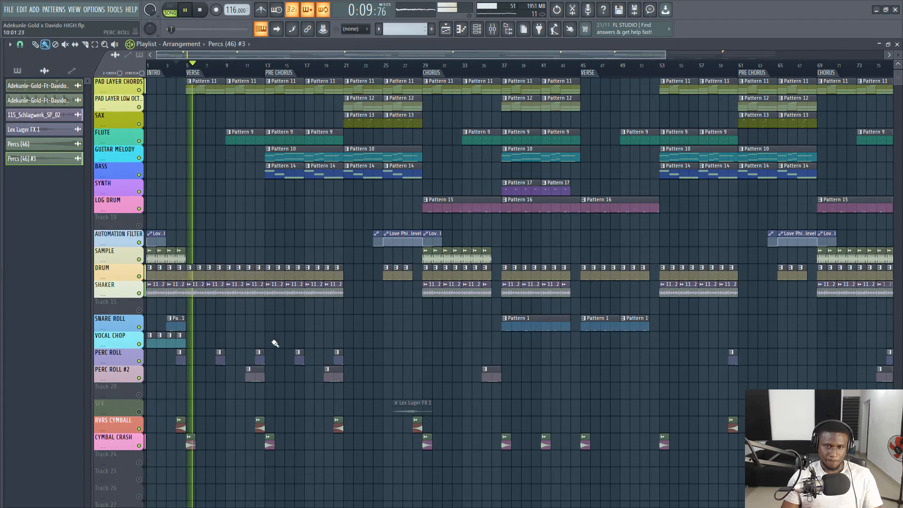
pyautogui.scroll(1, 371, 286)
pyautogui.press('space')
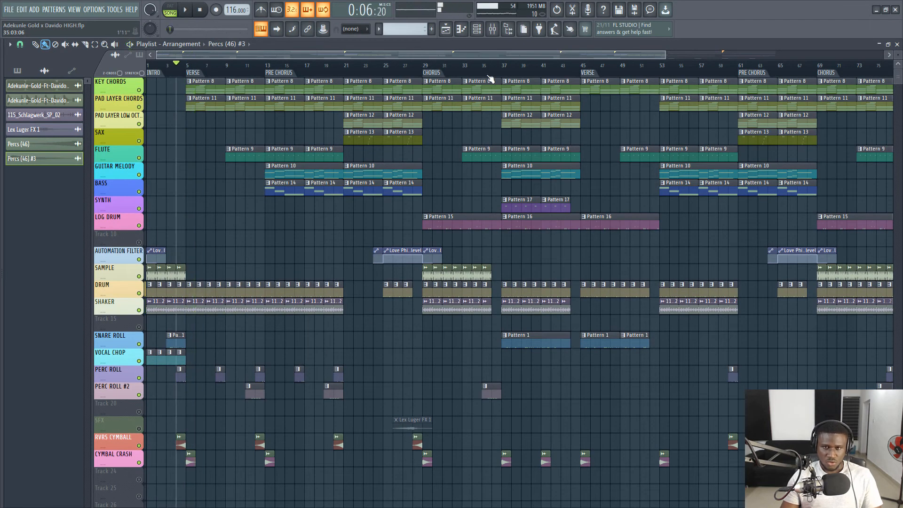
# Play the song from bar 36, during the chorus after the first verse.
pyautogui.click(499, 76)
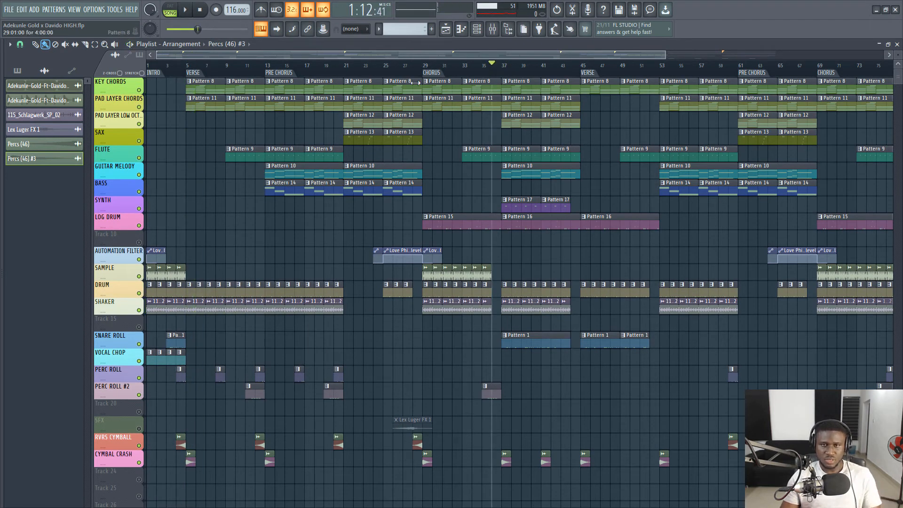
pyautogui.press('space')
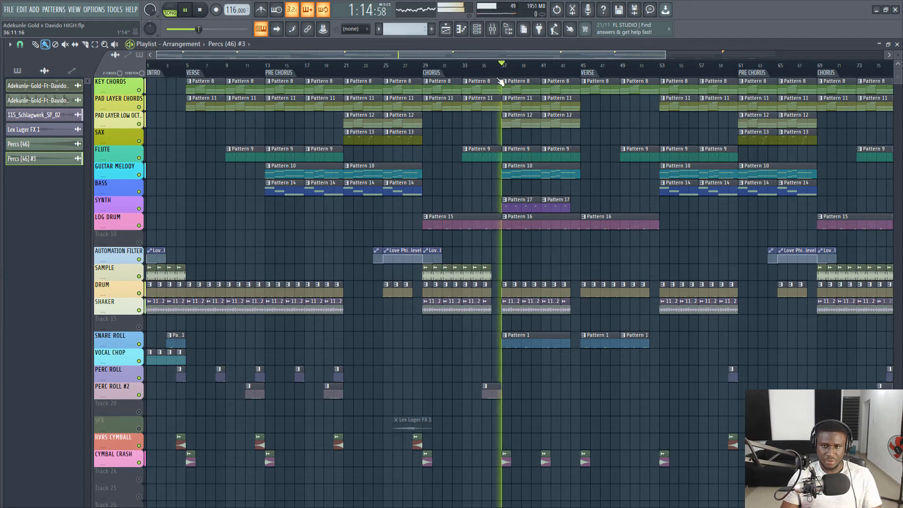
# Examine the log drum notes of Pattern 16 in the piano roll during playback, stop the song, and return to the playlist.
pyautogui.doubleClick(523, 224)
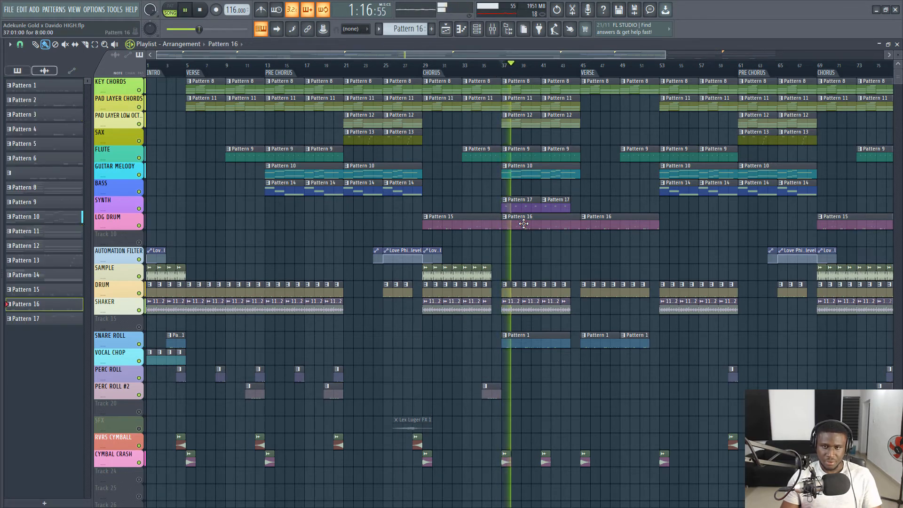
pyautogui.click(481, 139)
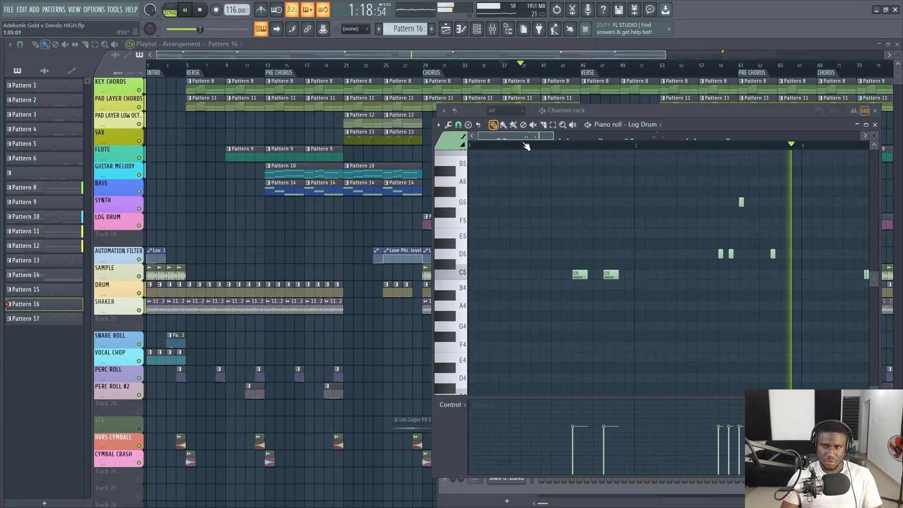
pyautogui.press('space')
pyautogui.click(496, 56)
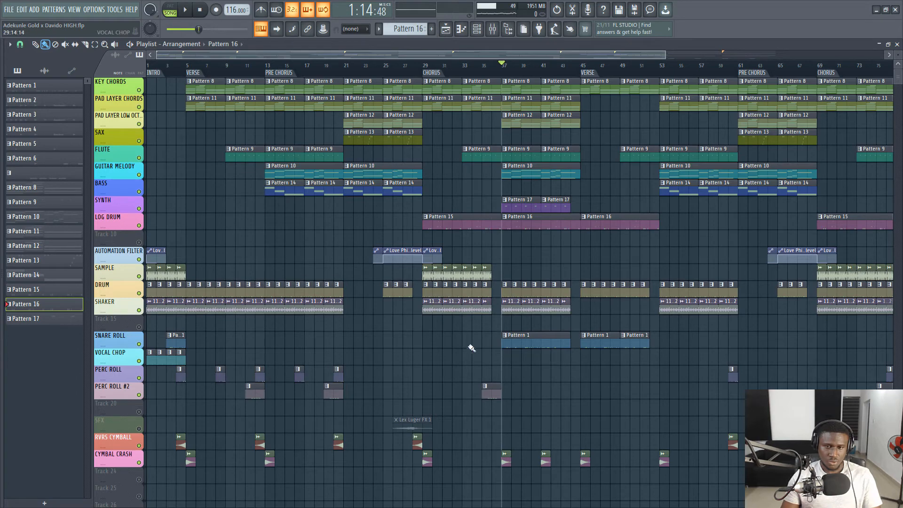
# Show the complete snare roll notes of Pattern 1 in a maximized piano roll and start playing the song from bar 37.
pyautogui.doubleClick(518, 337)
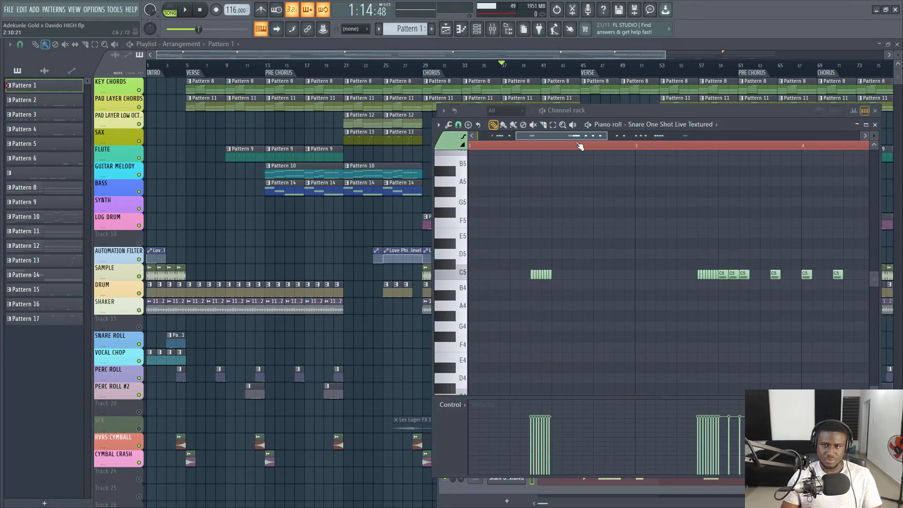
pyautogui.click(865, 125)
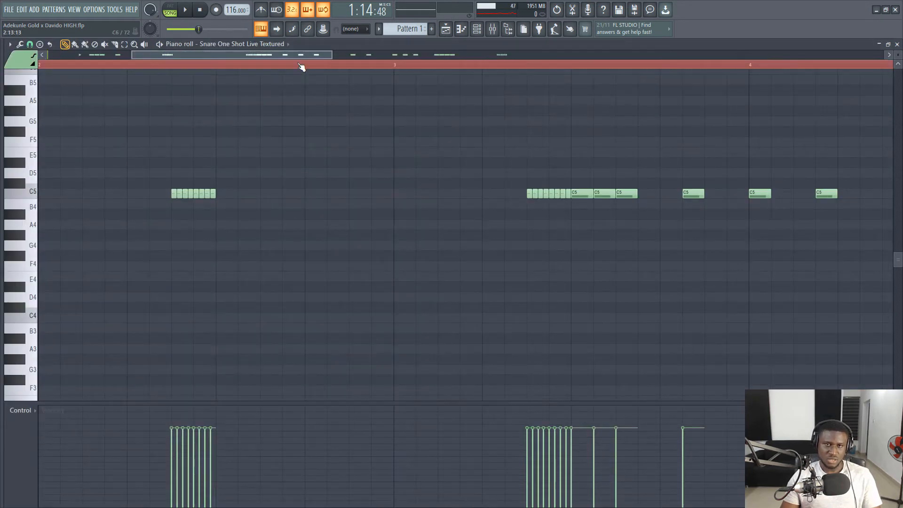
pyautogui.scroll(-2, 302, 66)
pyautogui.scroll(-3, 302, 66)
pyautogui.press('space')
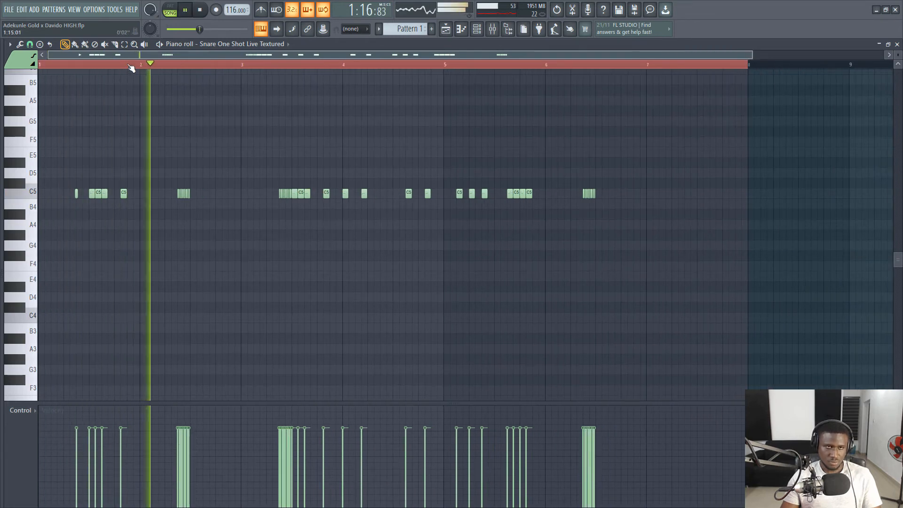
# Follow the snare roll notes in the piano roll during playback, return to the playlist, and stop the song.
pyautogui.scroll(3, 133, 66)
pyautogui.scroll(2, 133, 66)
pyautogui.scroll(-4, 133, 67)
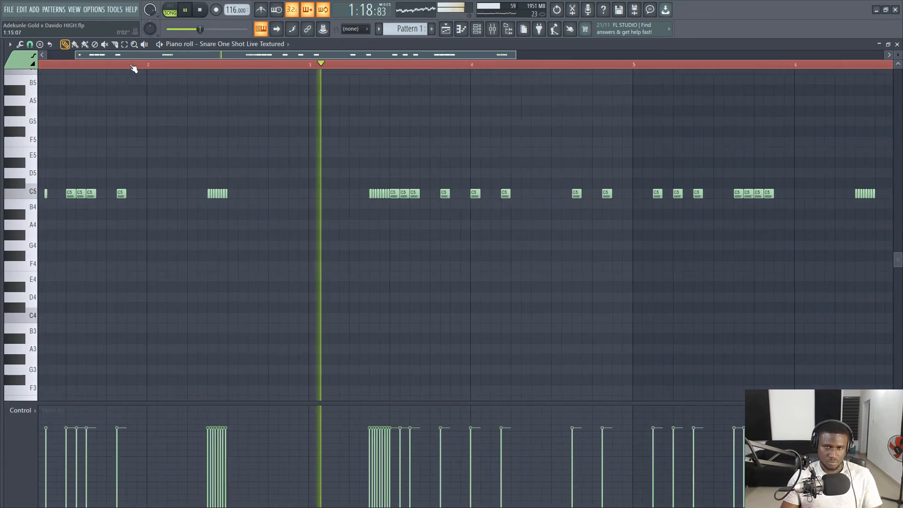
pyautogui.scroll(-1, 396, 72)
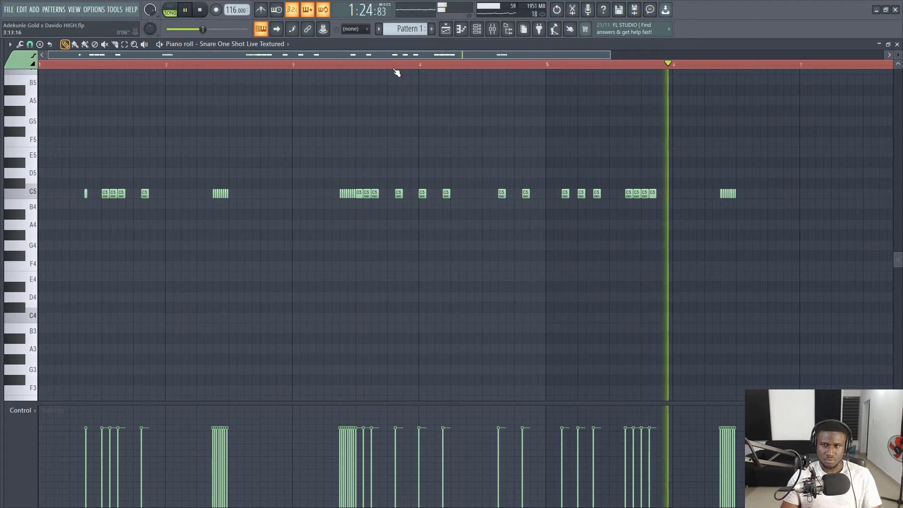
pyautogui.scroll(-1, 397, 72)
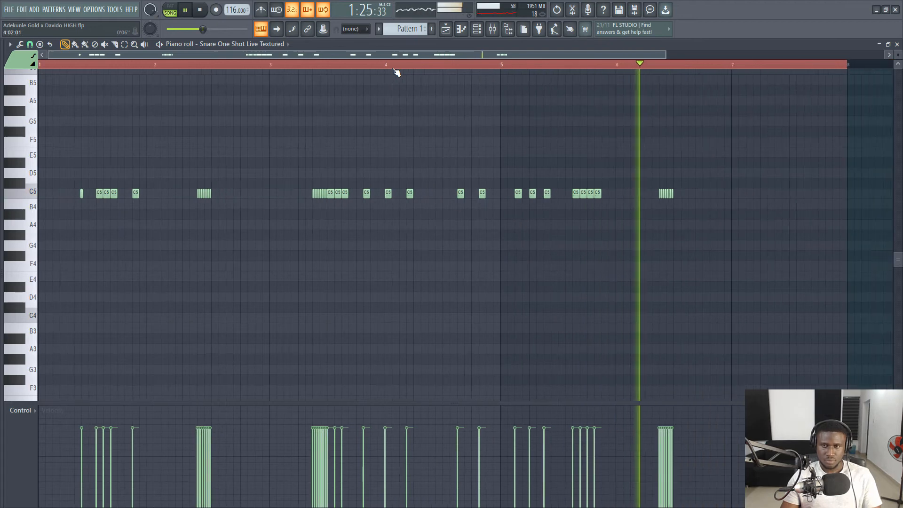
pyautogui.click(445, 29)
pyautogui.press('space')
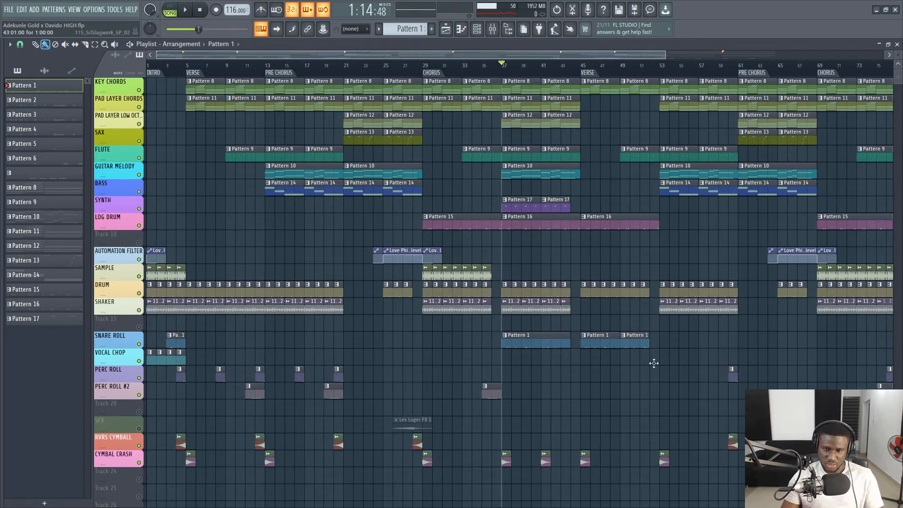
# Play the song again from bar 37 with the arrangement zoomed out through the outro, and stop it.
pyautogui.press('space')
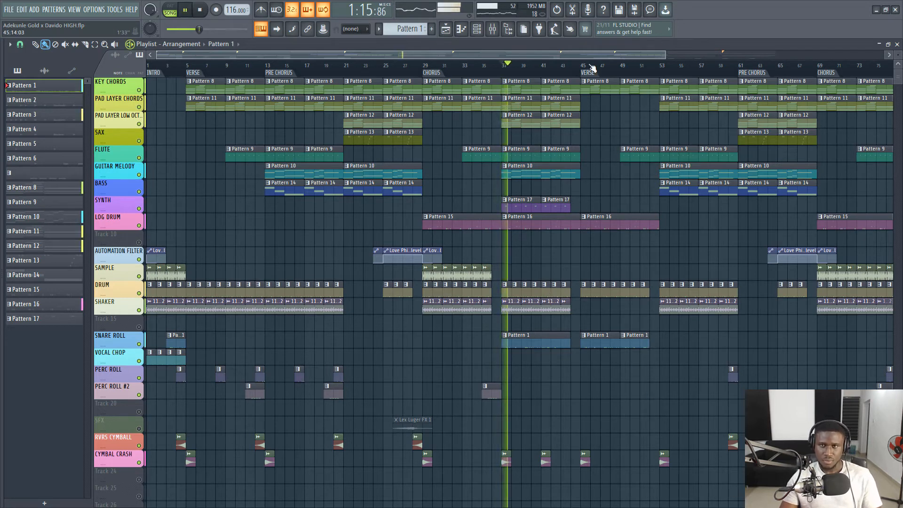
pyautogui.scroll(-3, 589, 72)
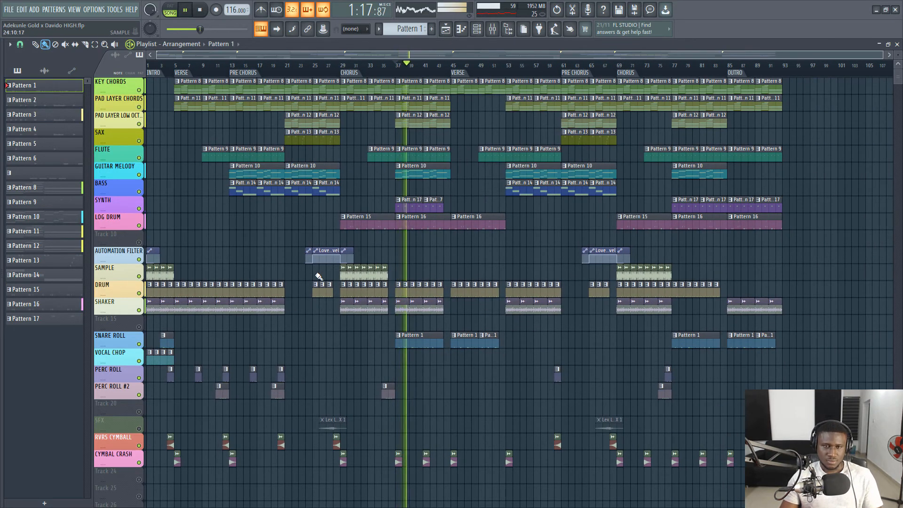
pyautogui.press('space')
# Play the first pre-chorus filter automation passage from around bar 23 into the chorus, and stop playback.
pyautogui.click(299, 69)
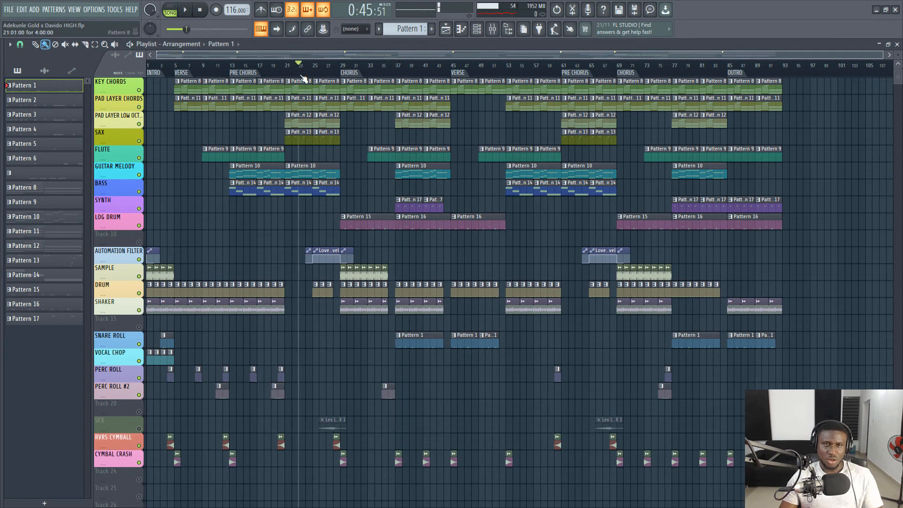
pyautogui.press('space')
pyautogui.press('space')
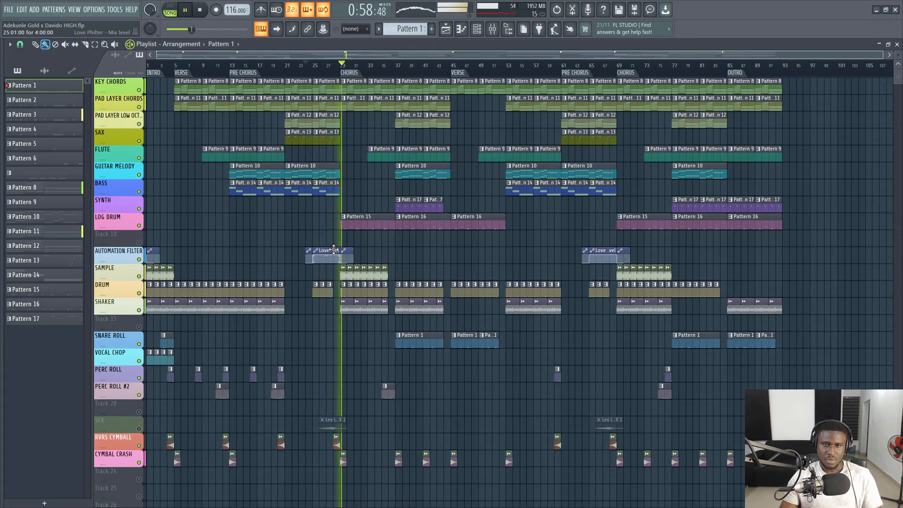
pyautogui.press('space')
# Examine the Fruity Love Philter and its preset list on the DRUMS master track in the maximized mixer.
pyautogui.click(484, 33)
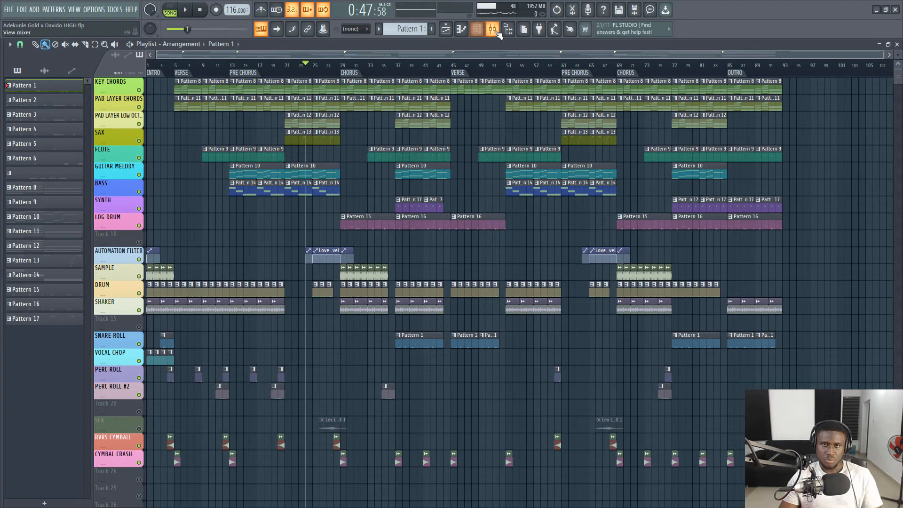
pyautogui.click(493, 29)
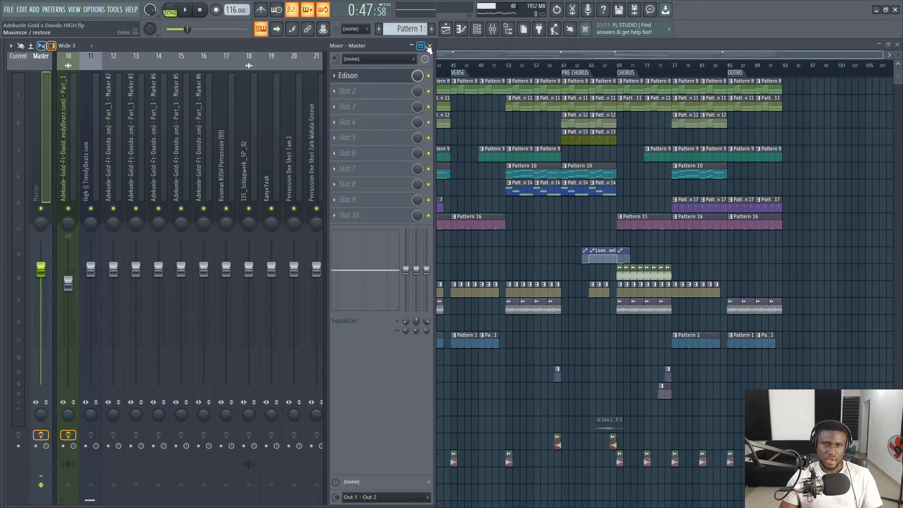
pyautogui.click(420, 46)
pyautogui.moveTo(170, 174); pyautogui.dragTo(472, 171)
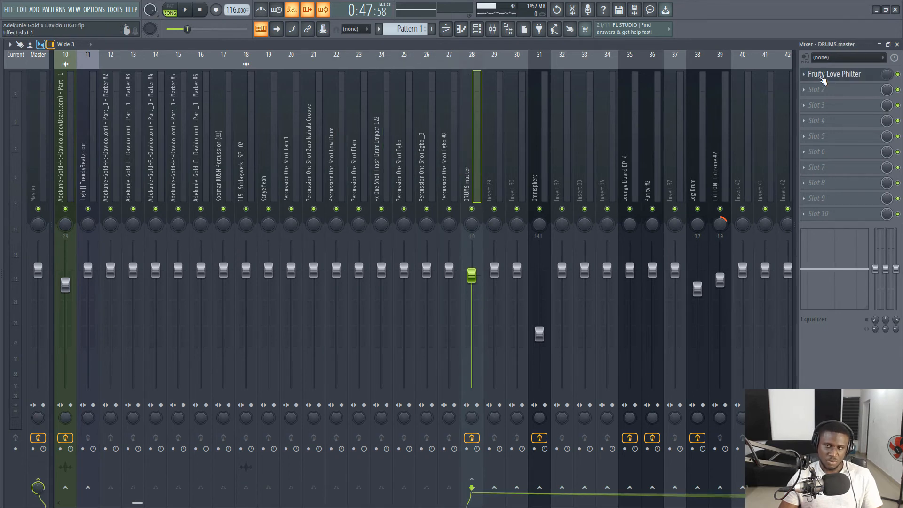
pyautogui.click(823, 77)
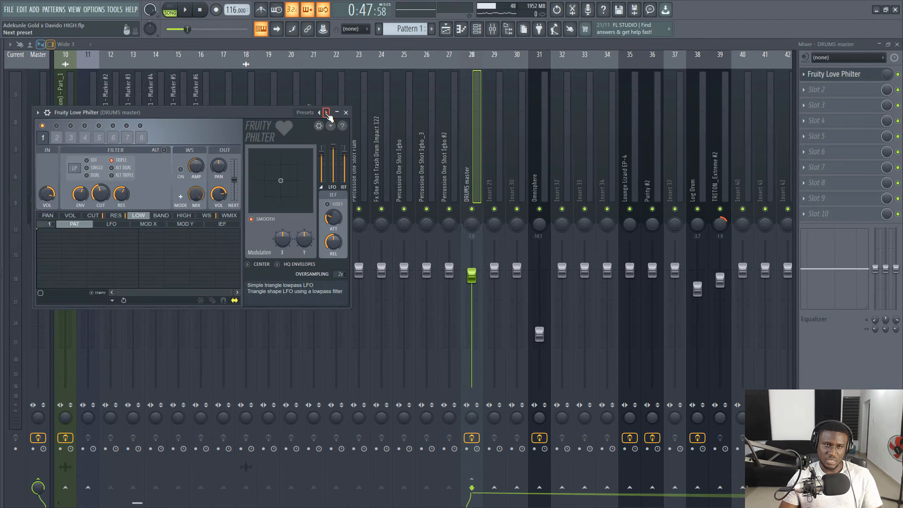
pyautogui.rightClick(327, 115)
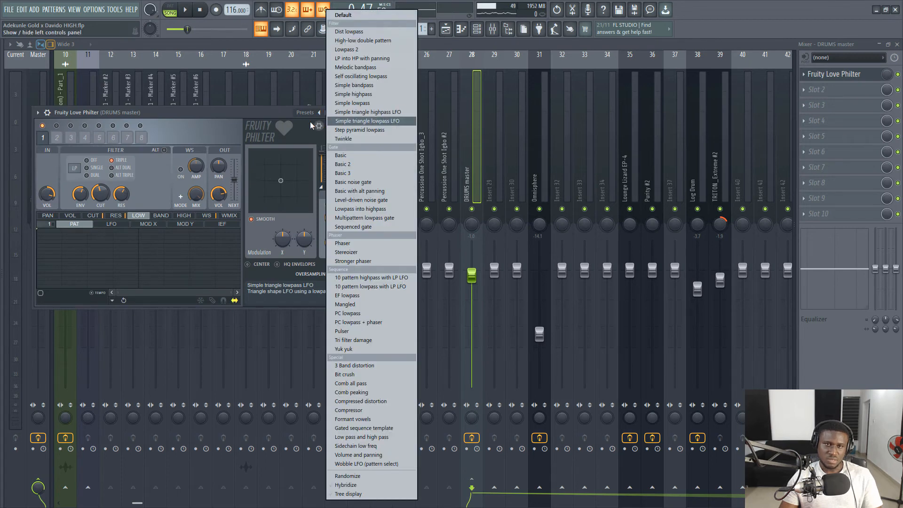
pyautogui.click(262, 117)
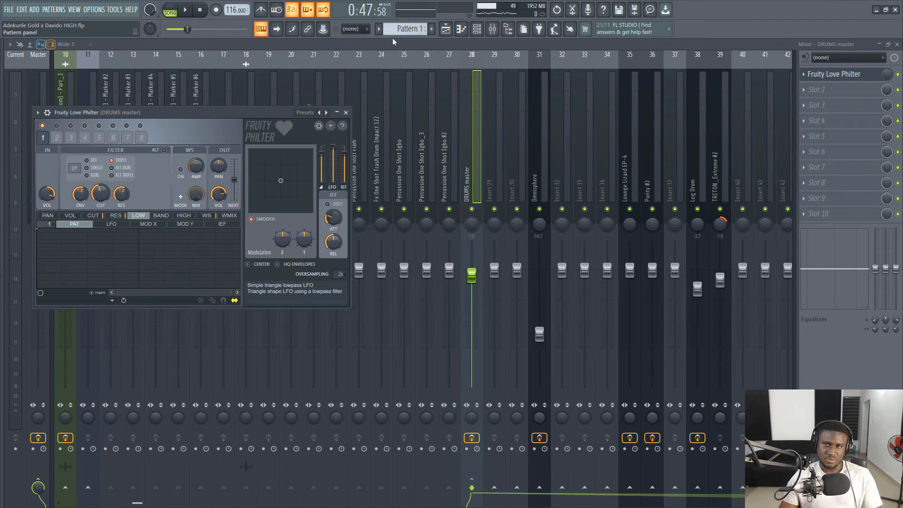
# Play the filtered drum passage from bar 24 with the mixer meters in view, return to the playlist, and stop playback.
pyautogui.click(899, 75)
pyautogui.press('space')
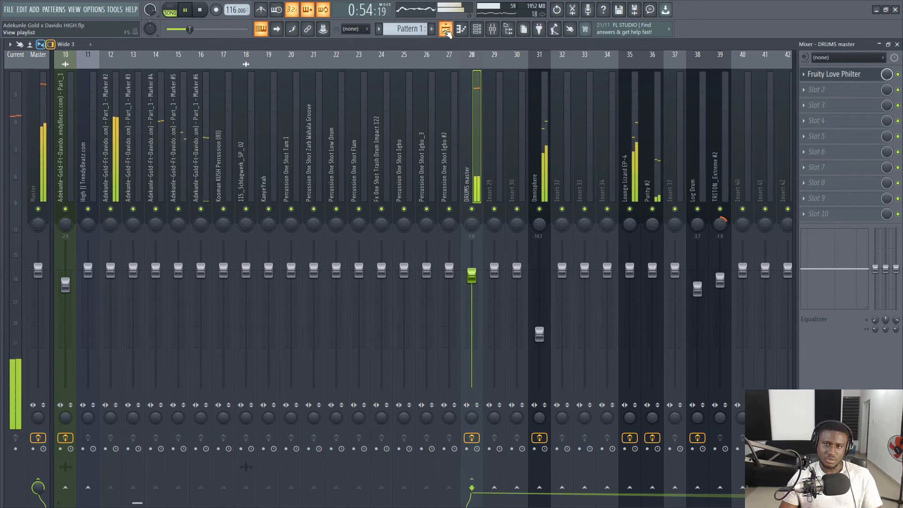
pyautogui.click(446, 29)
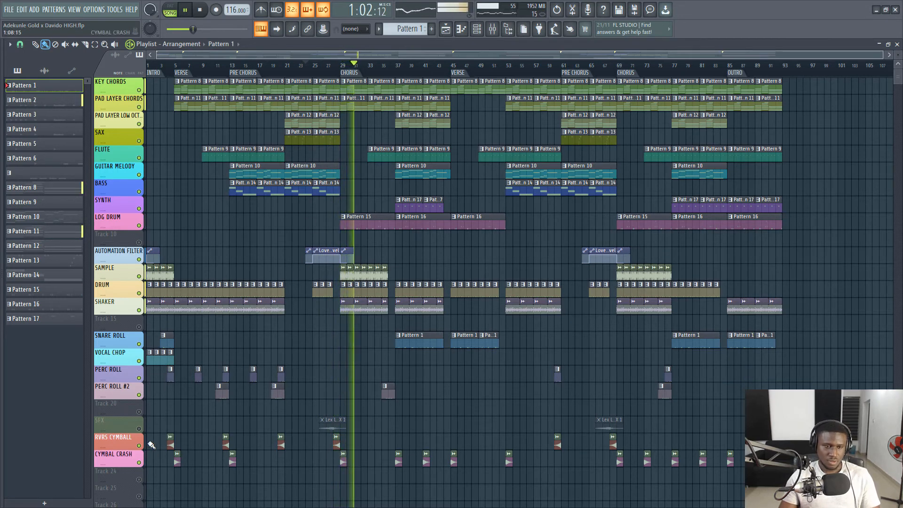
pyautogui.press('space')
# Unmute the SFX track, play the song from bar 27 into the chorus, and stop it.
pyautogui.click(139, 428)
pyautogui.click(327, 73)
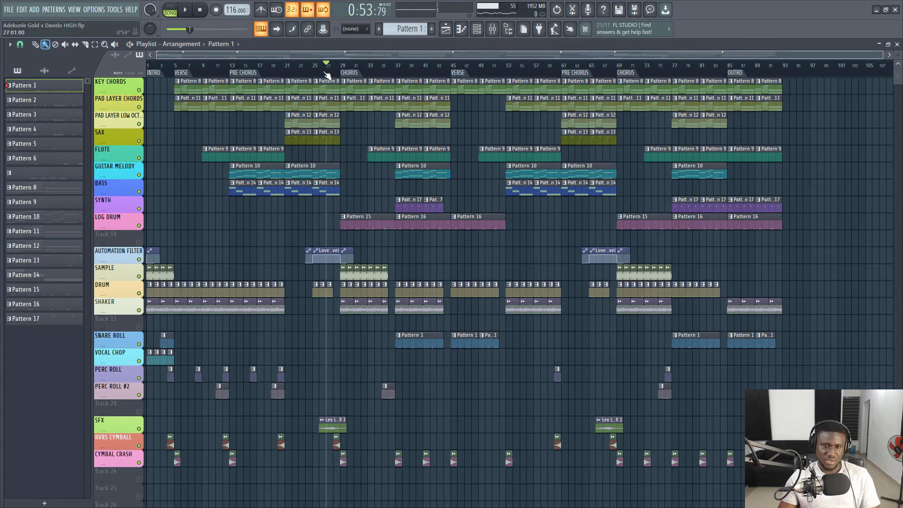
pyautogui.press('space')
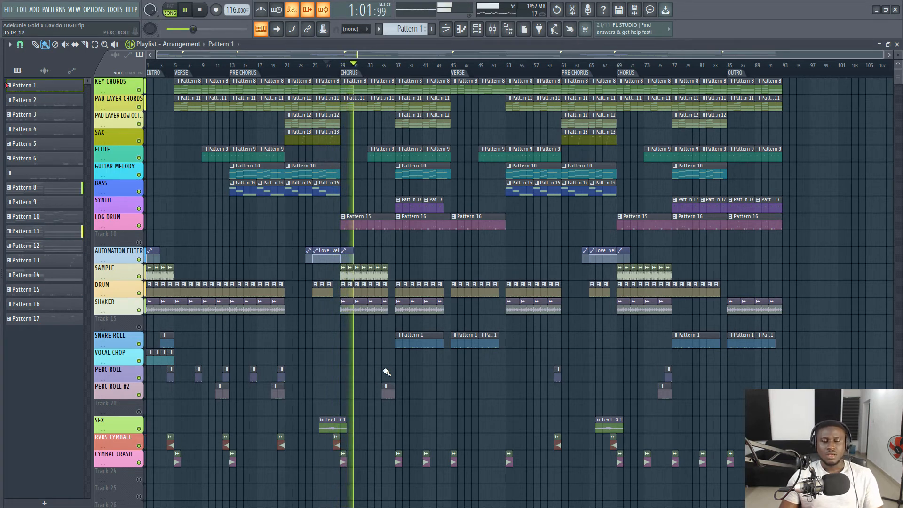
pyautogui.press('space')
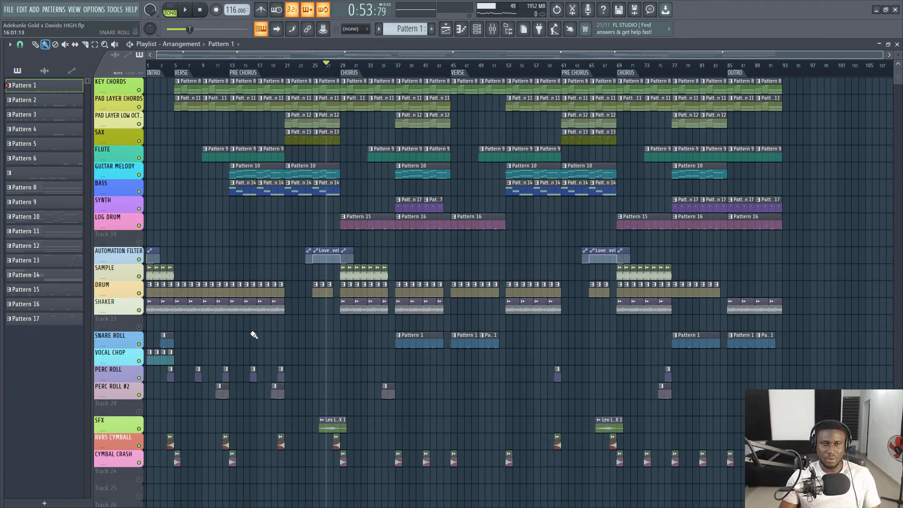
# Jump to the first VERSE marker, then select the first PRE CHORUS section and clear the selection.
pyautogui.click(183, 74)
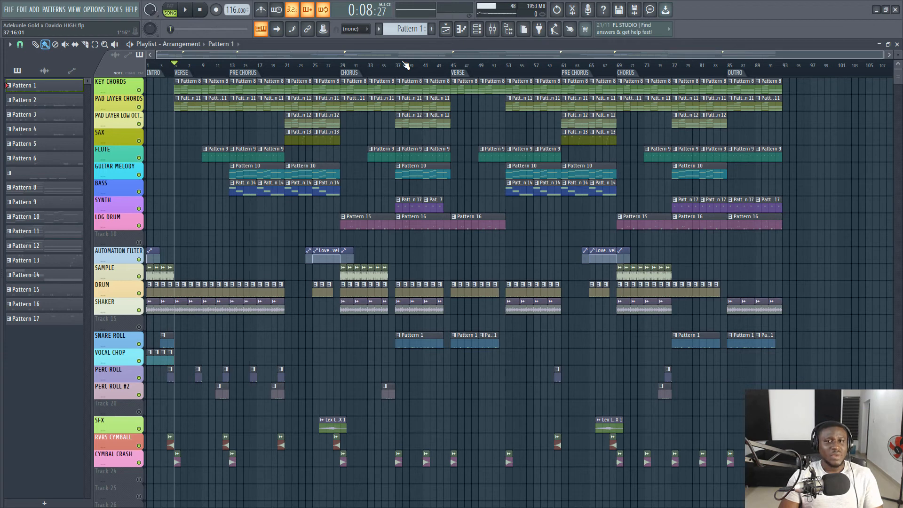
pyautogui.click(241, 75)
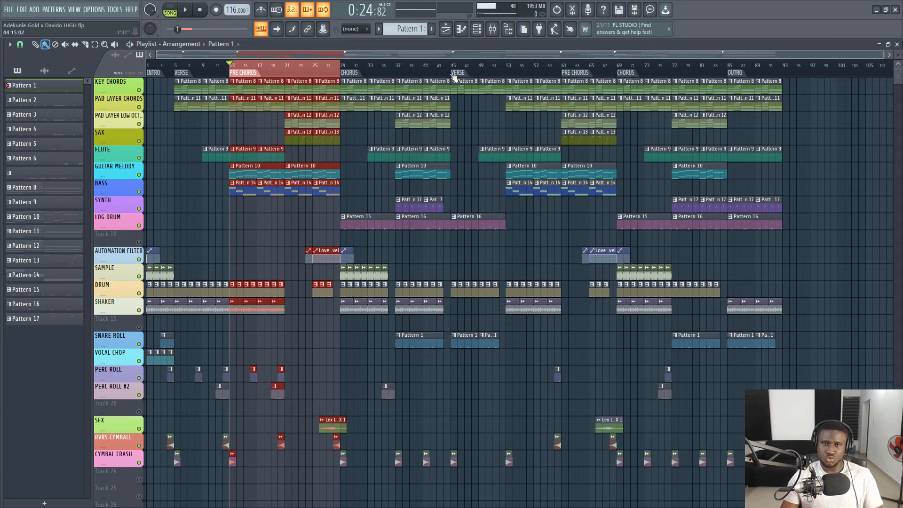
pyautogui.click(318, 71)
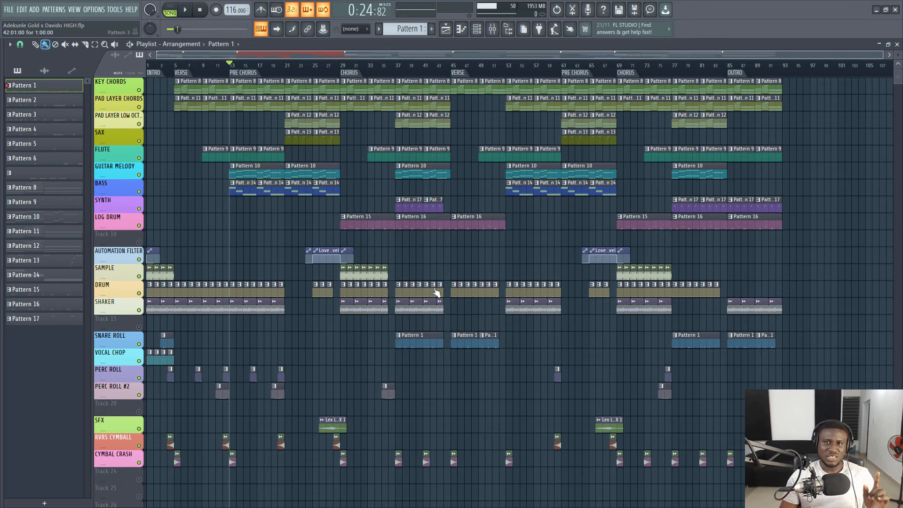
pyautogui.scroll(-1, 341, 304)
pyautogui.scroll(1, 341, 303)
pyautogui.keyDown('ctrl'); pyautogui.scroll(5, 240, 95); pyautogui.keyUp('ctrl')
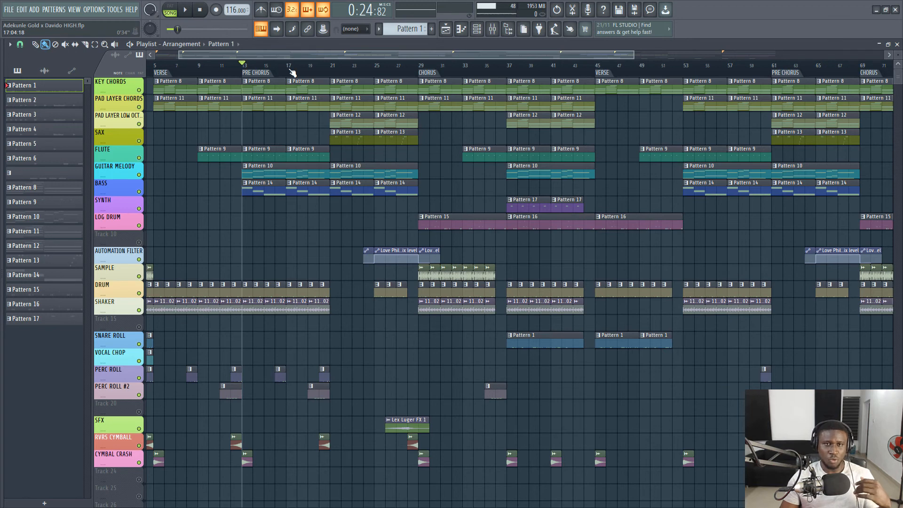
pyautogui.scroll(-5, 292, 73)
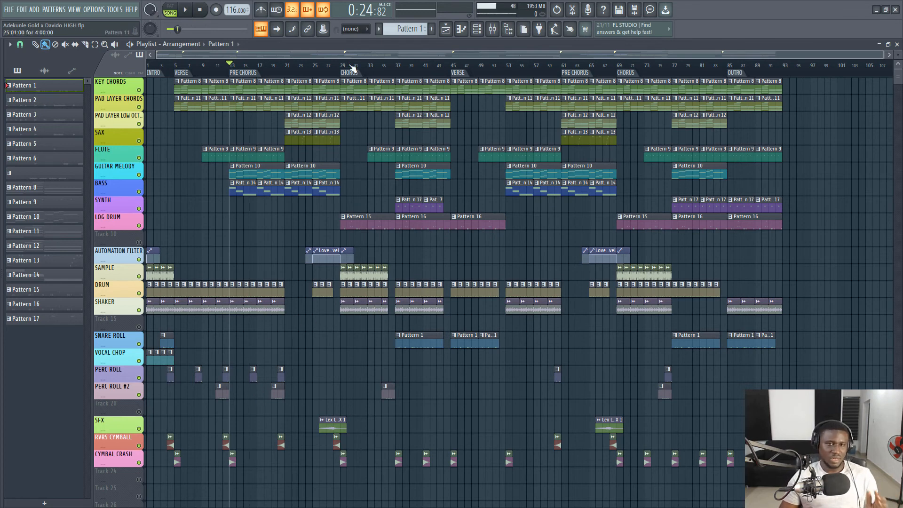
# Play the end of the first pre-chorus from bar 25 and stop playback.
pyautogui.click(316, 75)
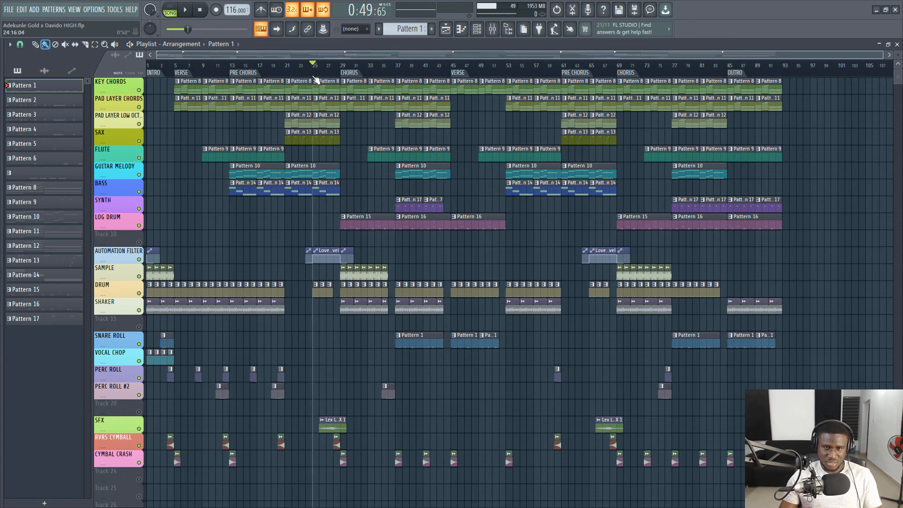
pyautogui.press('space')
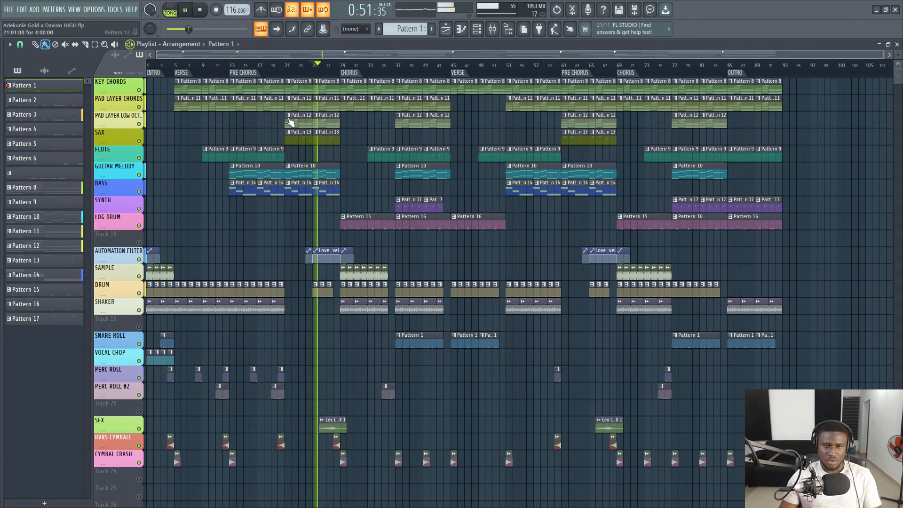
pyautogui.press('space')
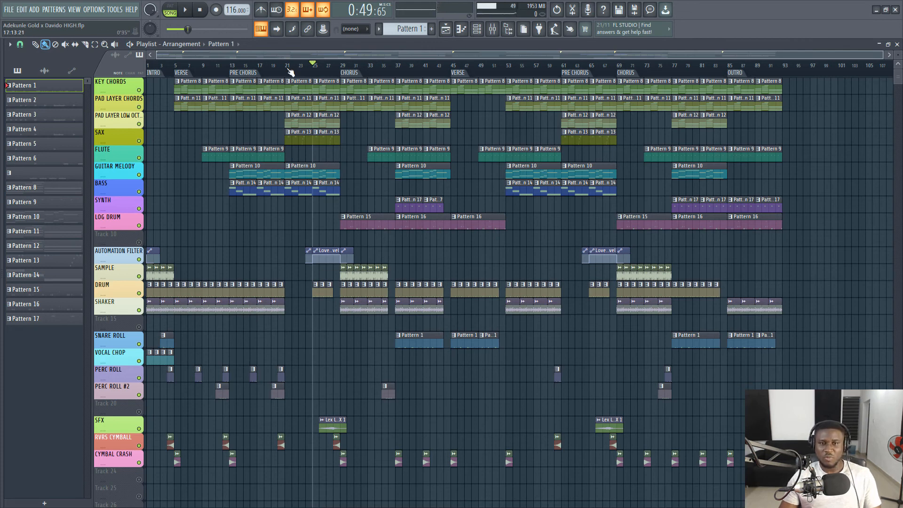
# Play the first chorus from its marker at bar 29 and stop playback.
pyautogui.click(351, 74)
pyautogui.press('space')
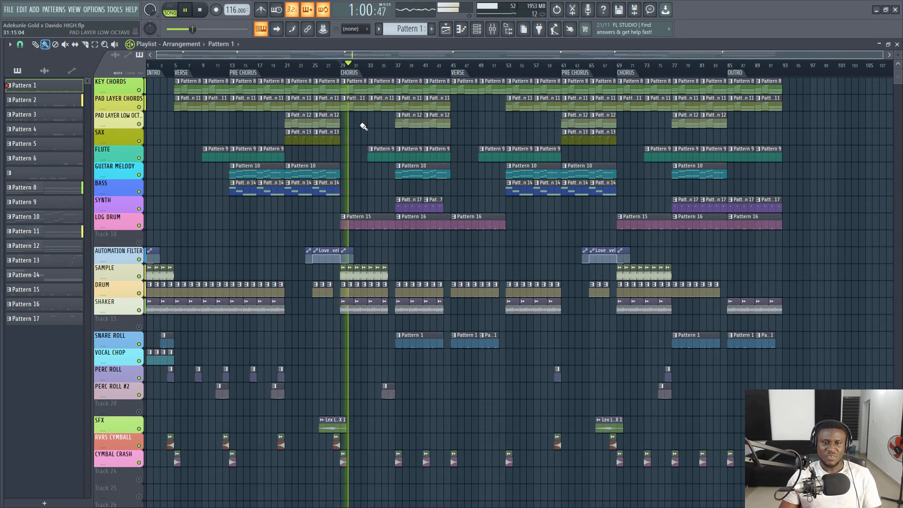
pyautogui.press('space')
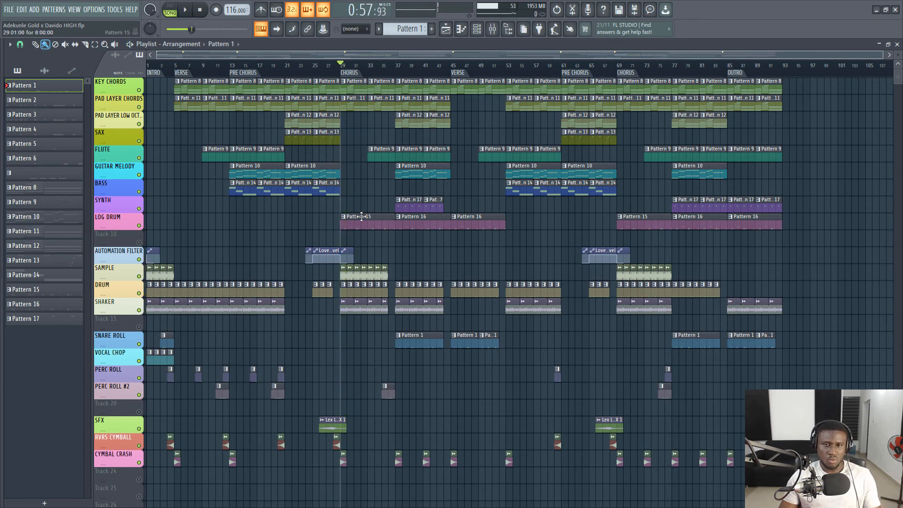
# Play the second half of the first chorus from bar 33 and stop playback.
pyautogui.click(394, 73)
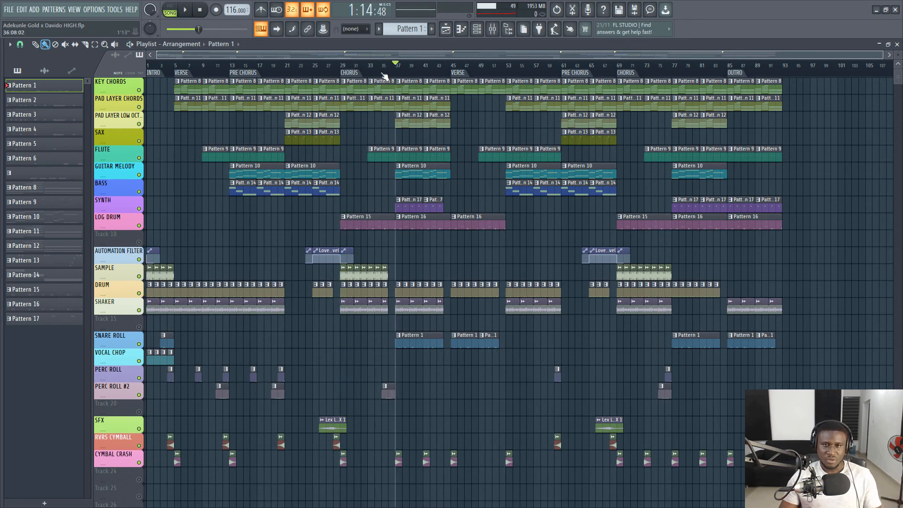
pyautogui.click(370, 75)
pyautogui.press('space')
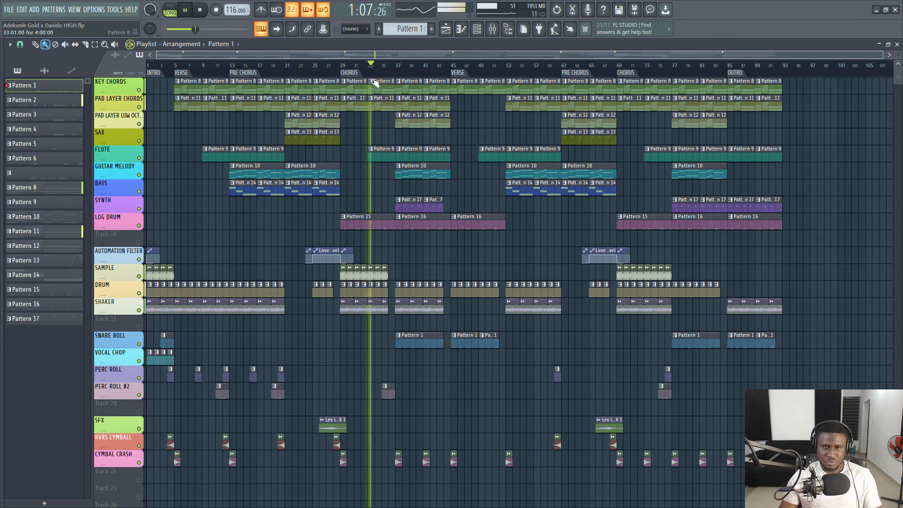
pyautogui.press('space')
# Play the section after the first chorus from bar 37, where the snare roll enters, and stop playback.
pyautogui.click(399, 70)
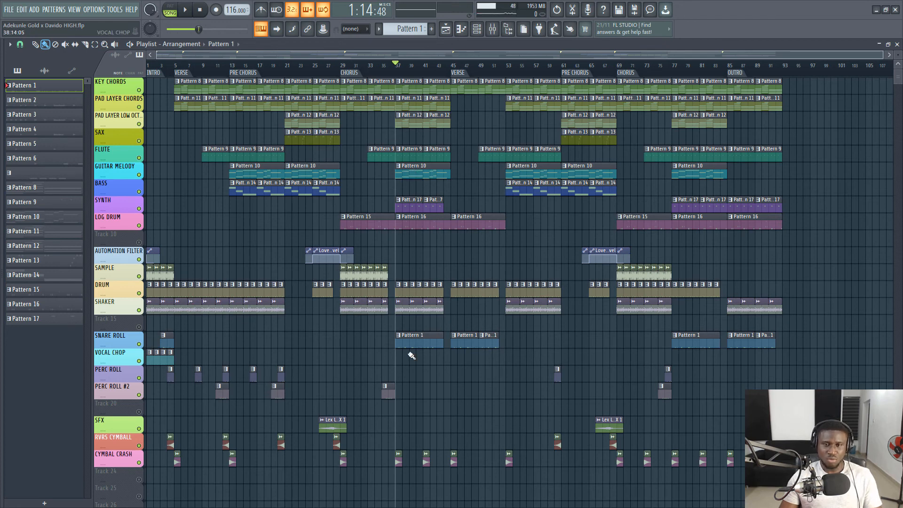
pyautogui.press('space')
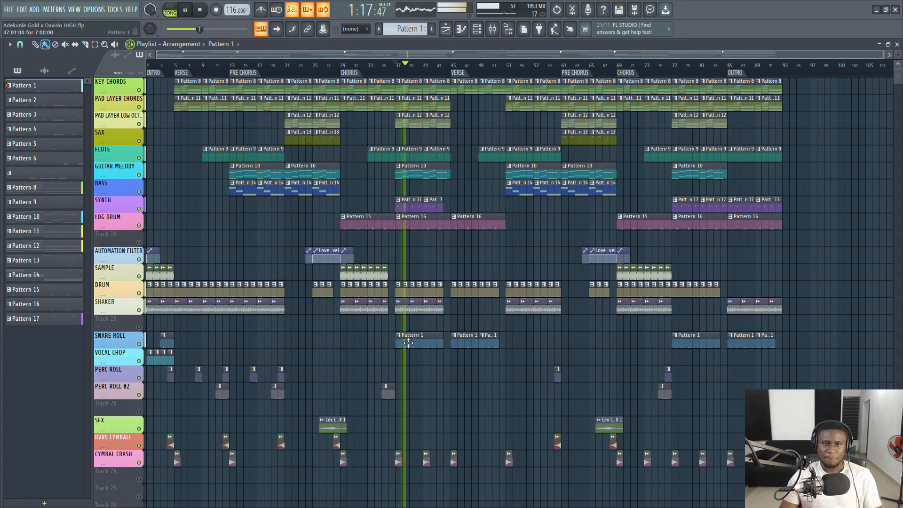
pyautogui.press('space')
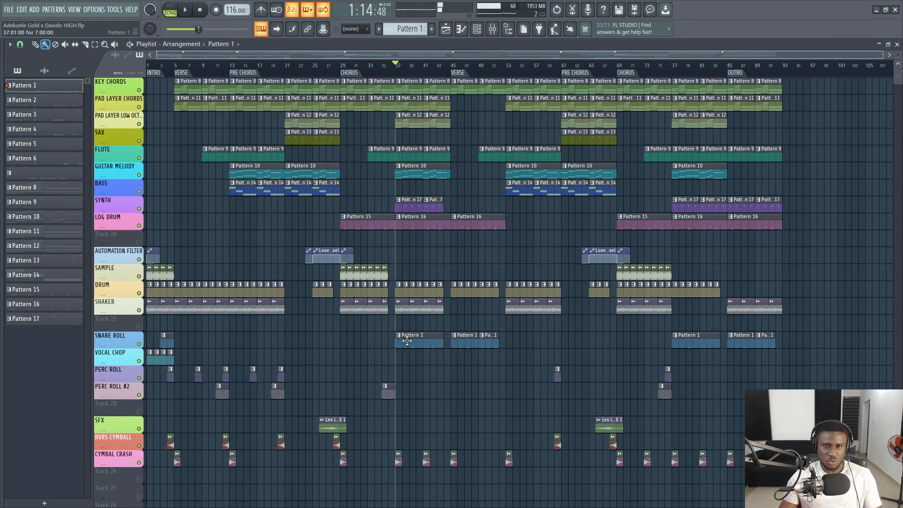
# Play the song from bar 21 through the chorus, skip to bar 44 to hear the second verse enter, and stop playback.
pyautogui.click(285, 74)
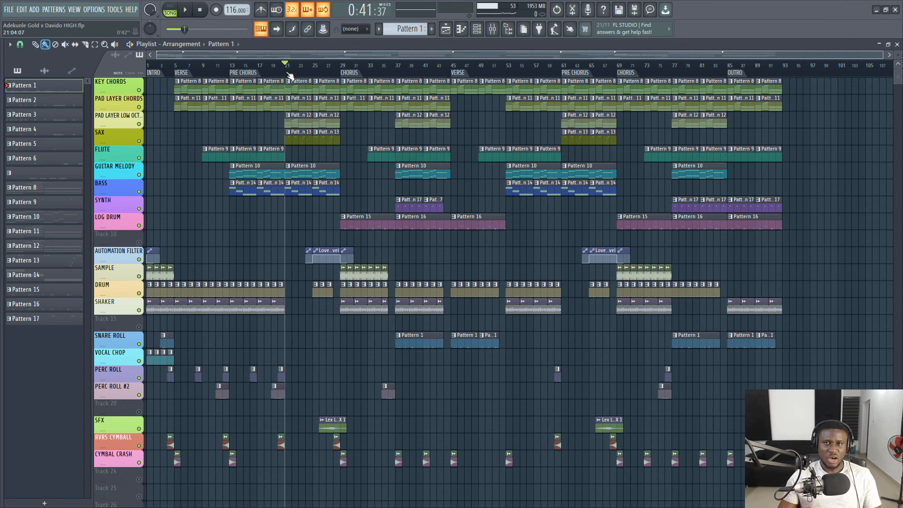
pyautogui.press('space')
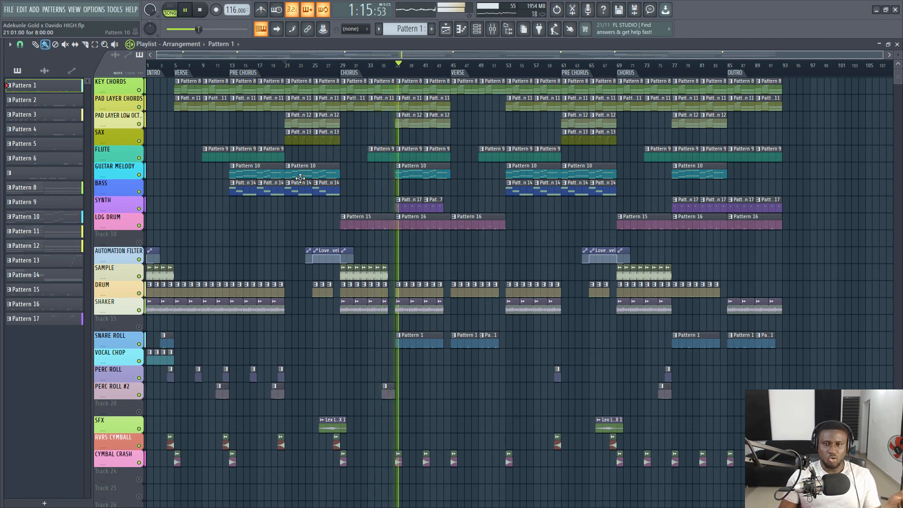
pyautogui.click(443, 75)
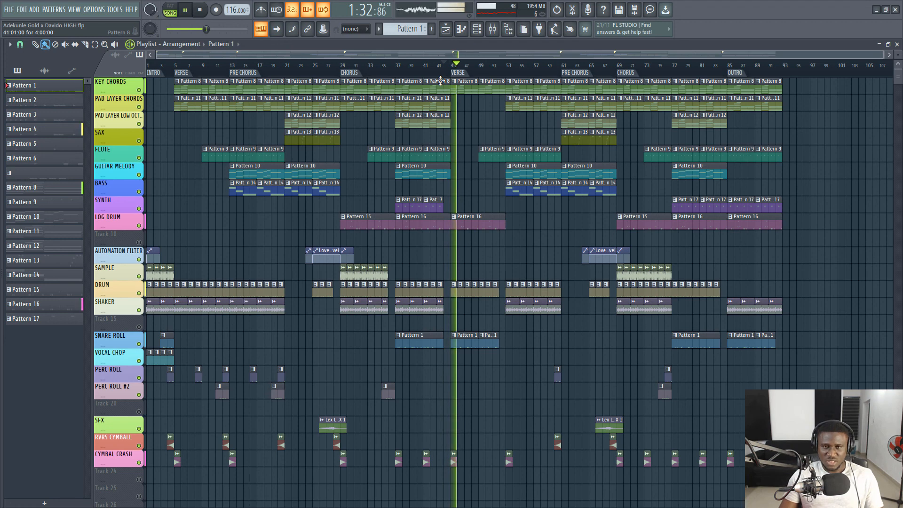
pyautogui.press('space')
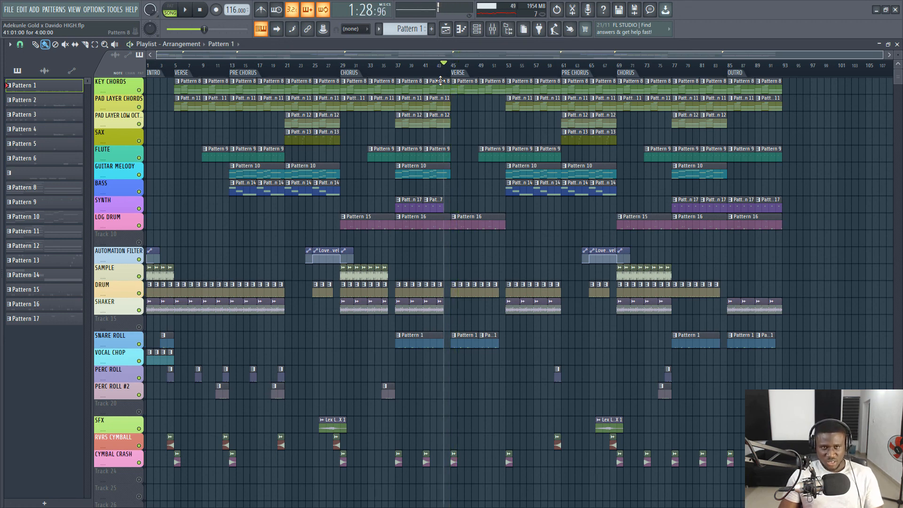